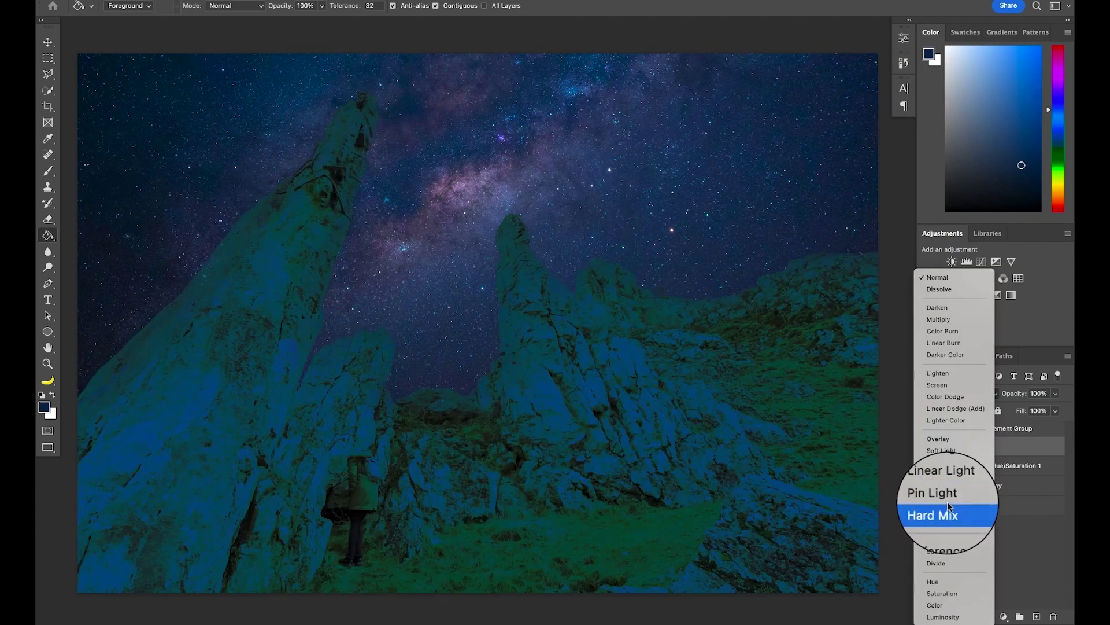
Set Layer 1 to the Color blend mode at 25% opacity
click(935, 604)
click(1038, 393)
text(25)
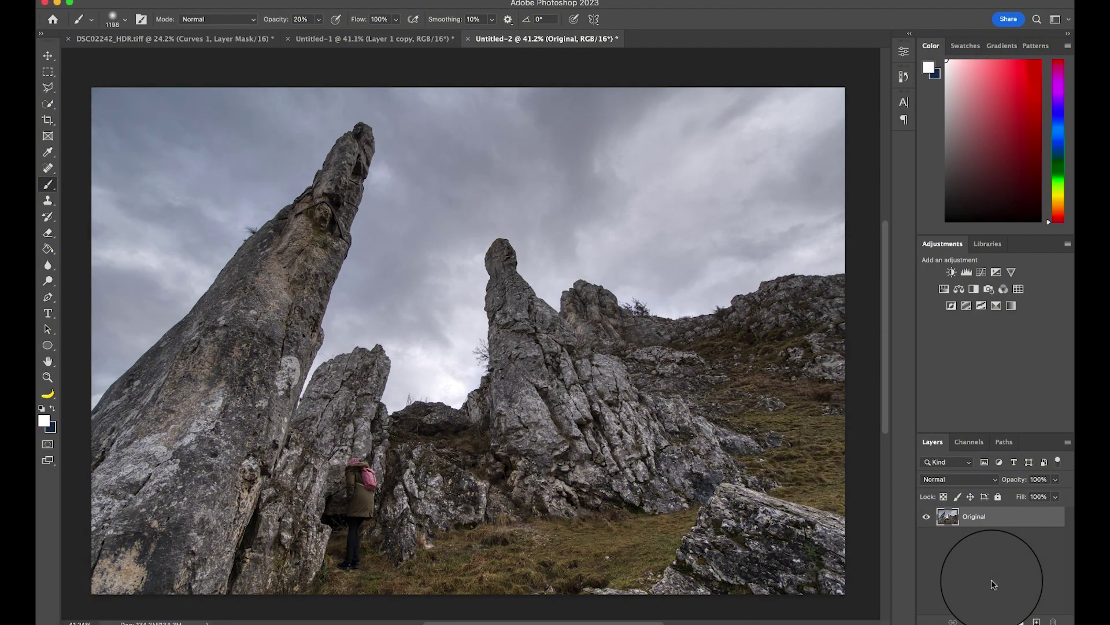
Duplicate the Original layer with Cmd+J to create an Original copy above it
key(super+j)
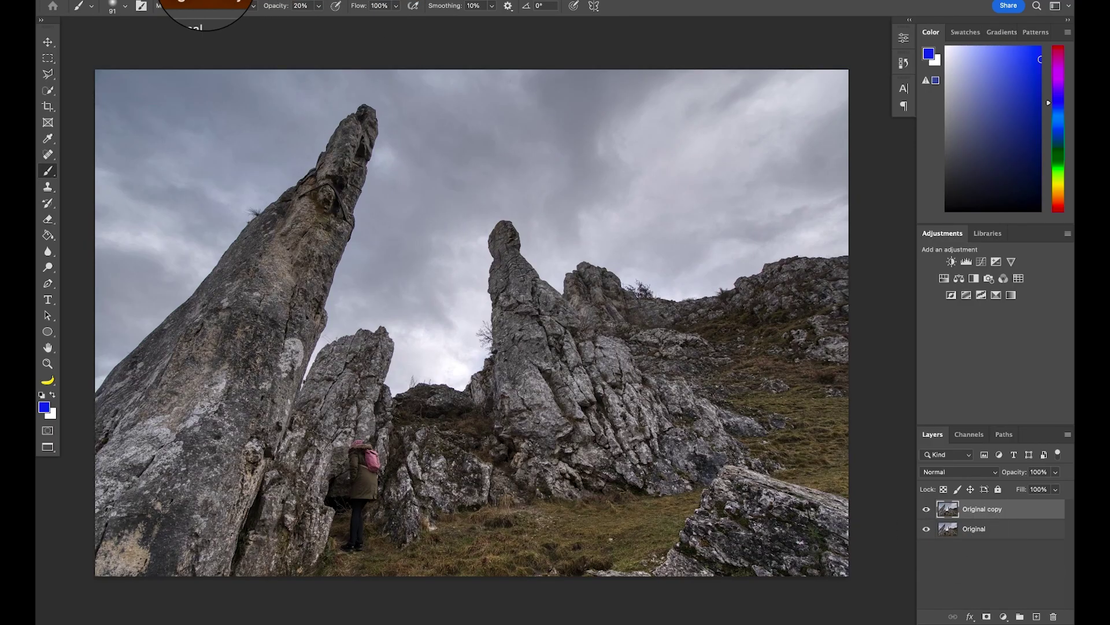
Replace the sky with the flipped Milky Way preset, Foreground Lighting 0 and Edge Lighting 77
click(162, 1)
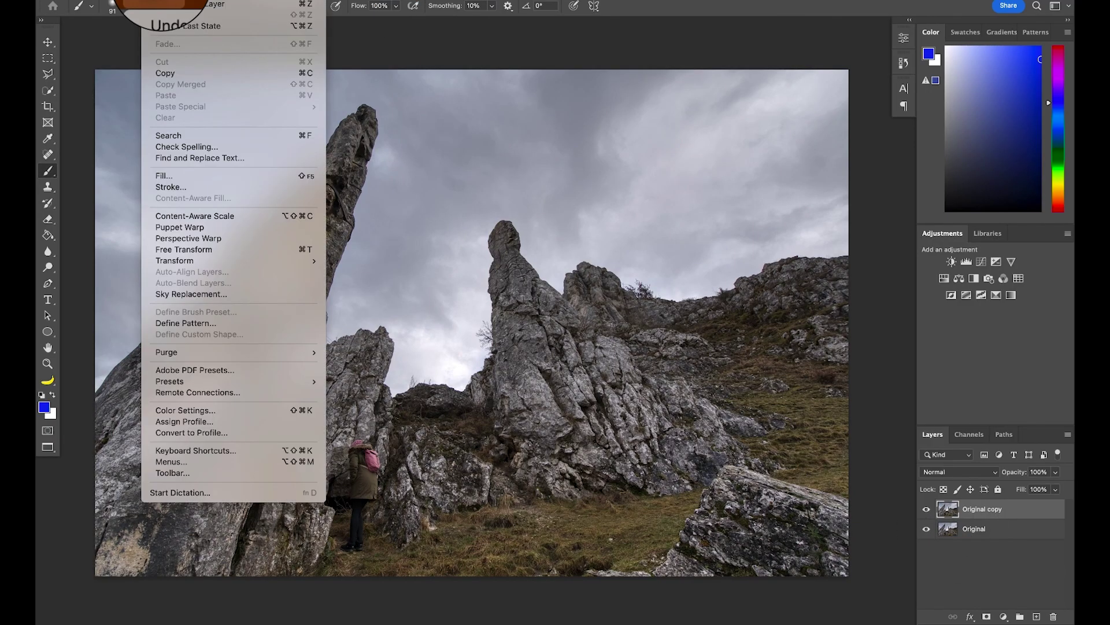
click(176, 293)
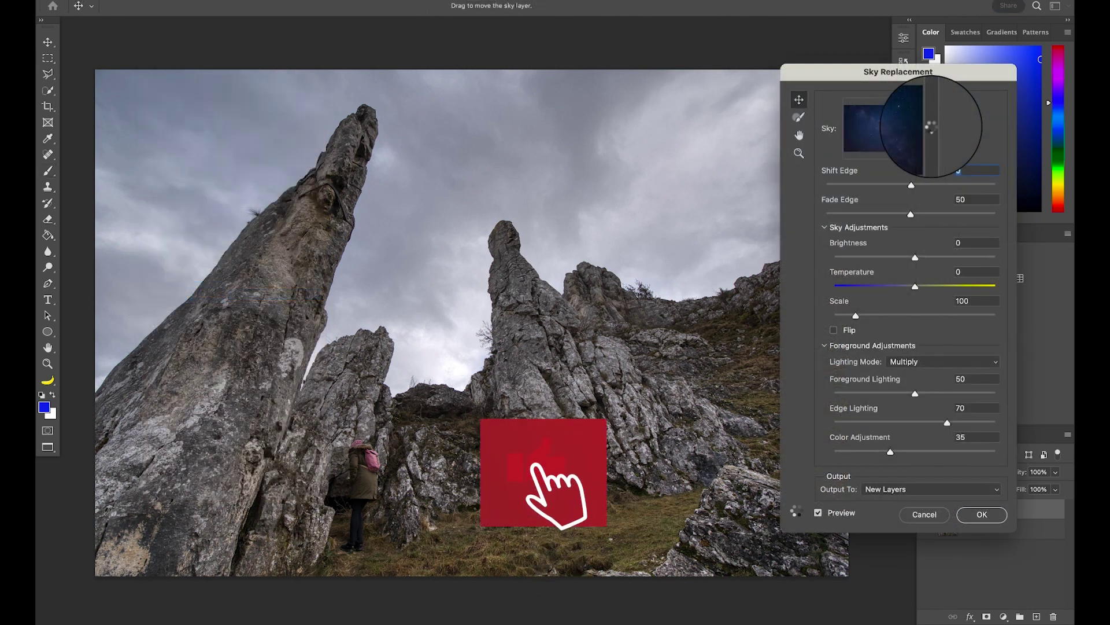
click(933, 123)
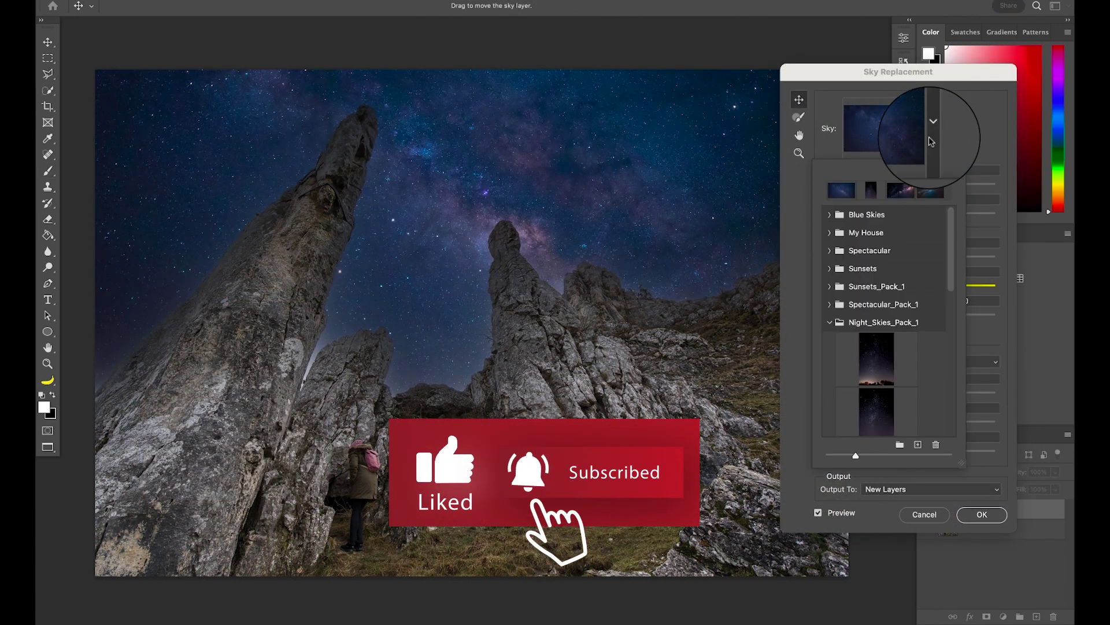
click(931, 139)
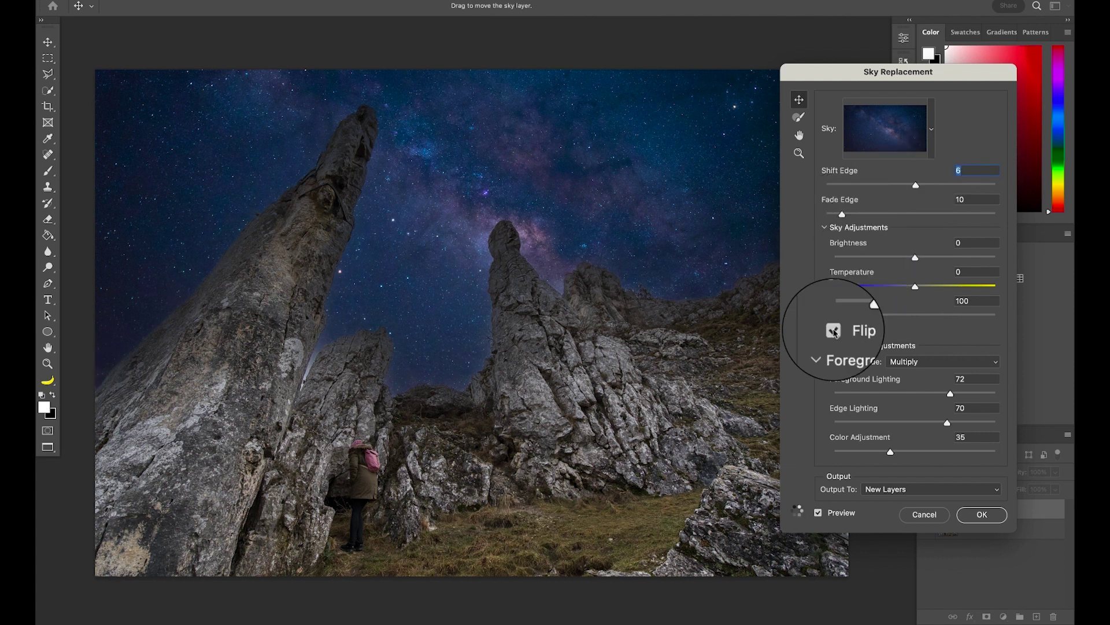
drag(950, 393, 801, 397)
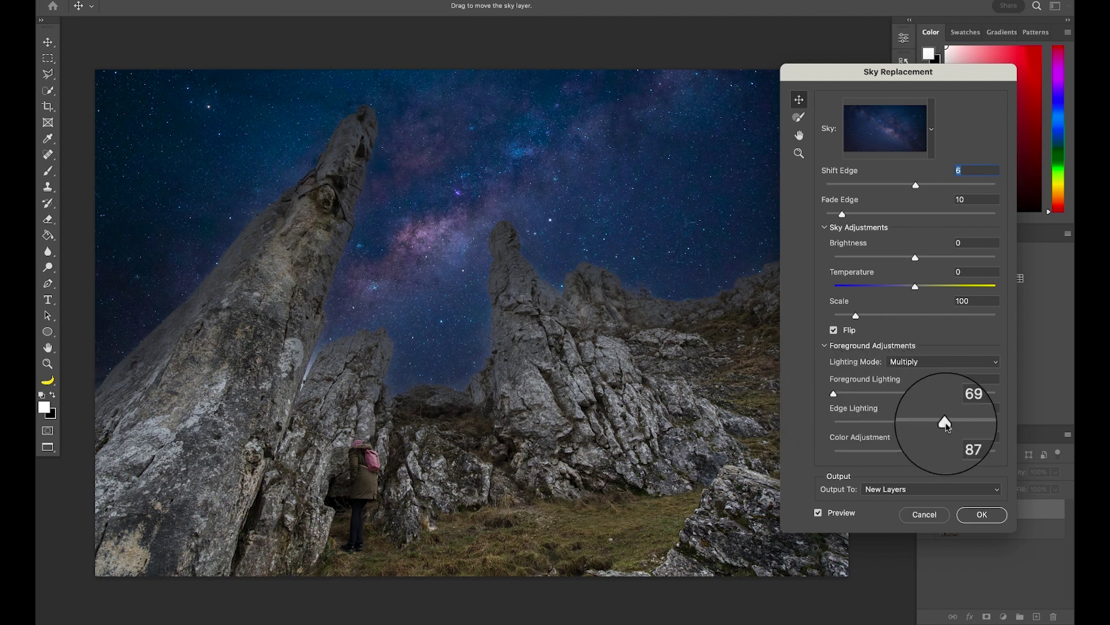
drag(945, 424, 958, 422)
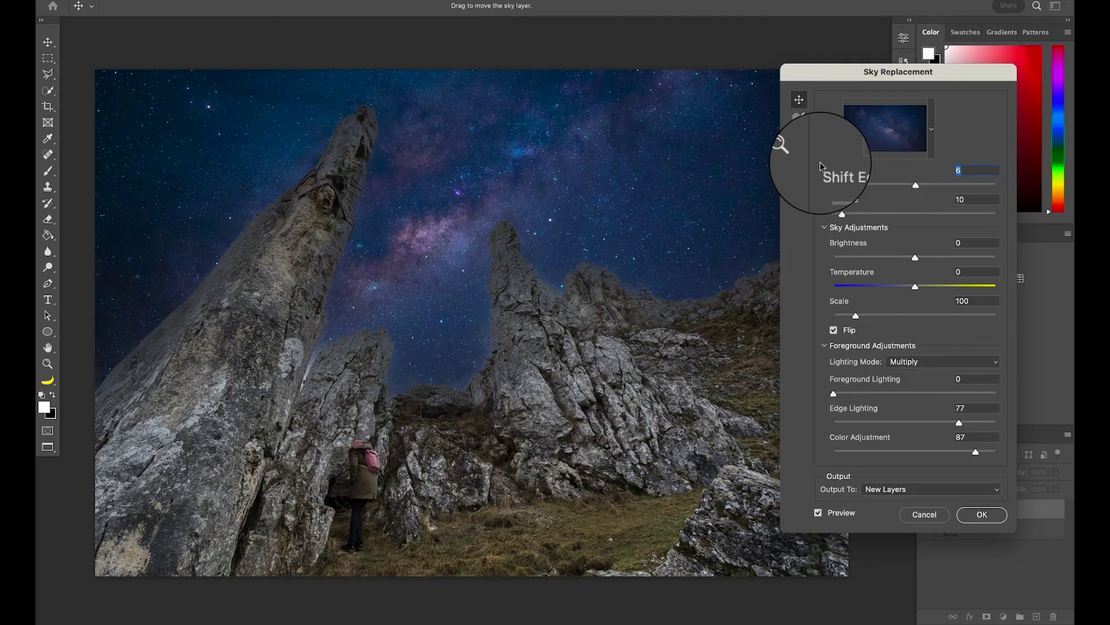
Paint the Milky Way sky into the crack between the rock spires with the Sky Brush
click(799, 122)
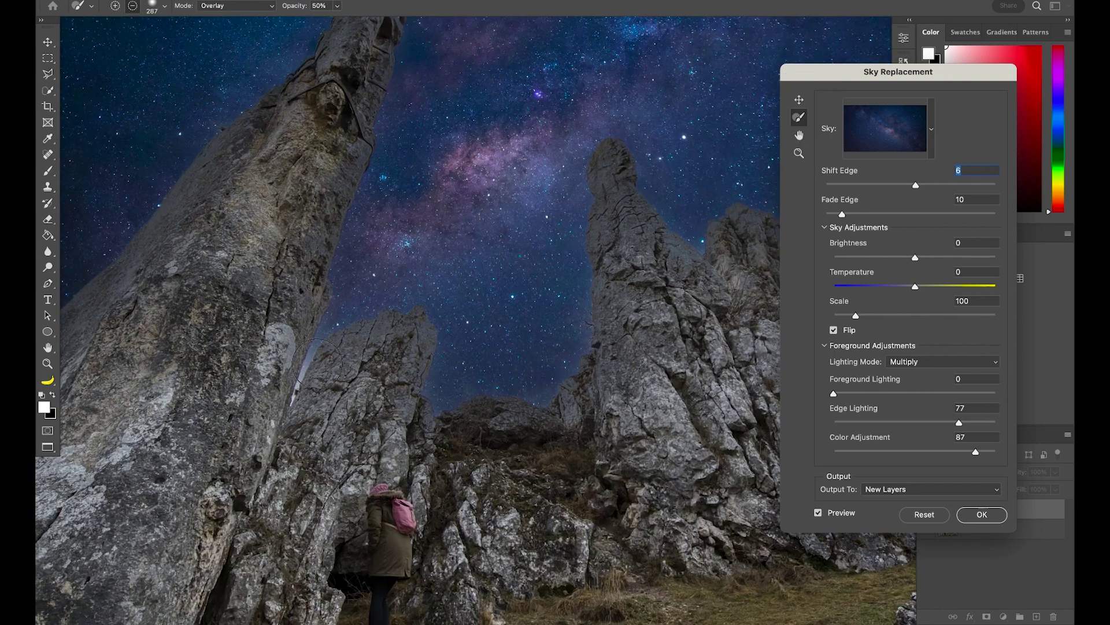
scroll(397, 469, up, 3)
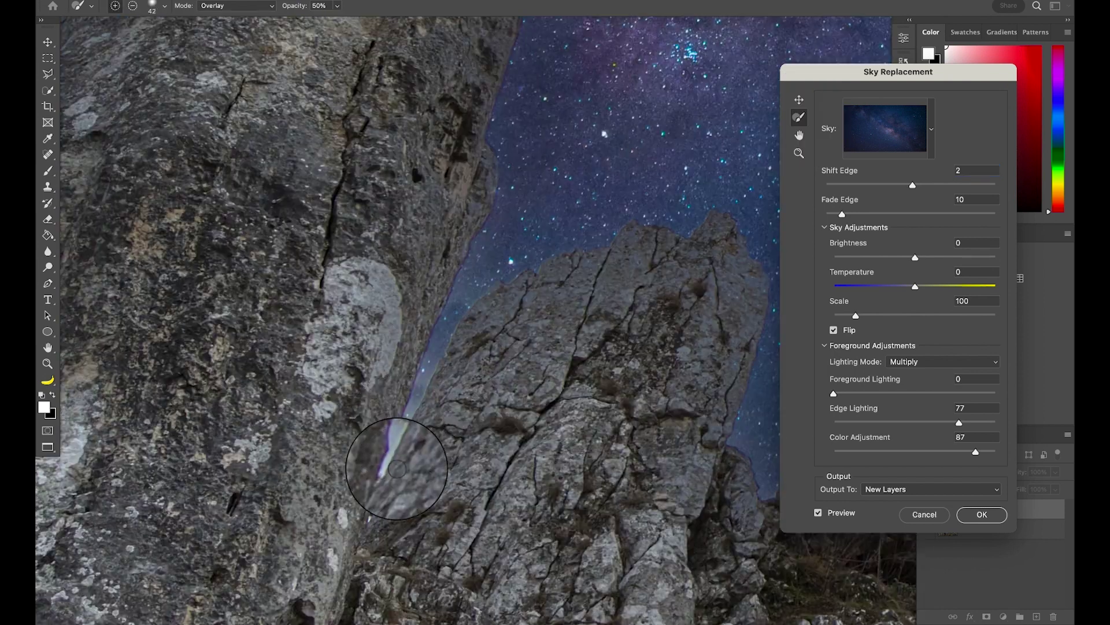
mouse_move(424, 391)
mouse_down()
mouse_move(454, 283)
mouse_move(397, 463)
mouse_up()
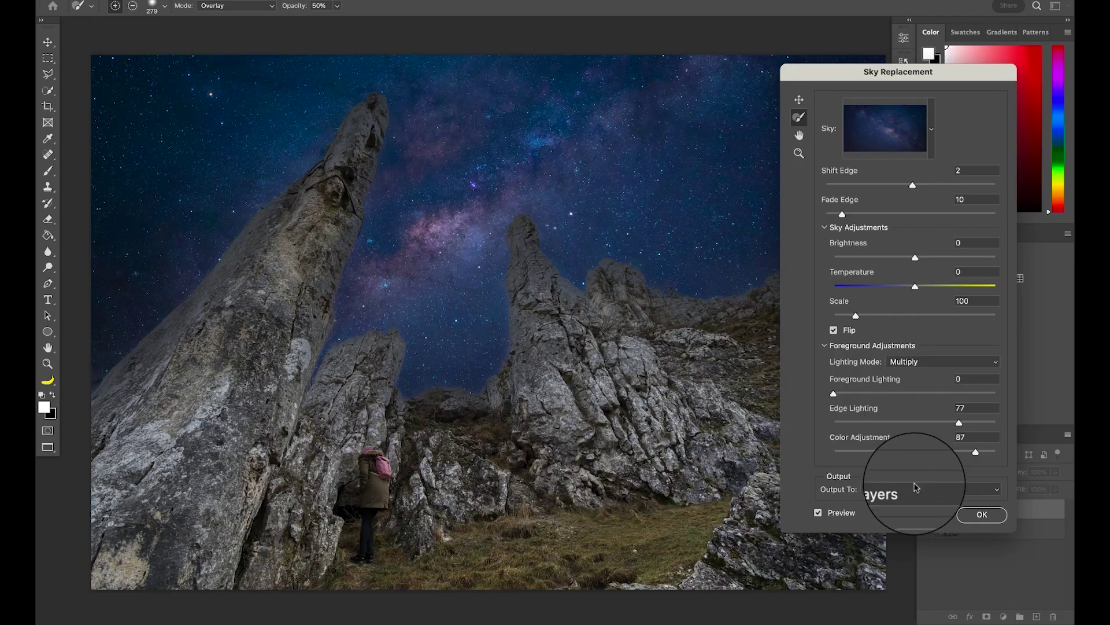
Apply the sky replacement and toggle the Sky Replacement Group on and off, leaving it visible
click(982, 514)
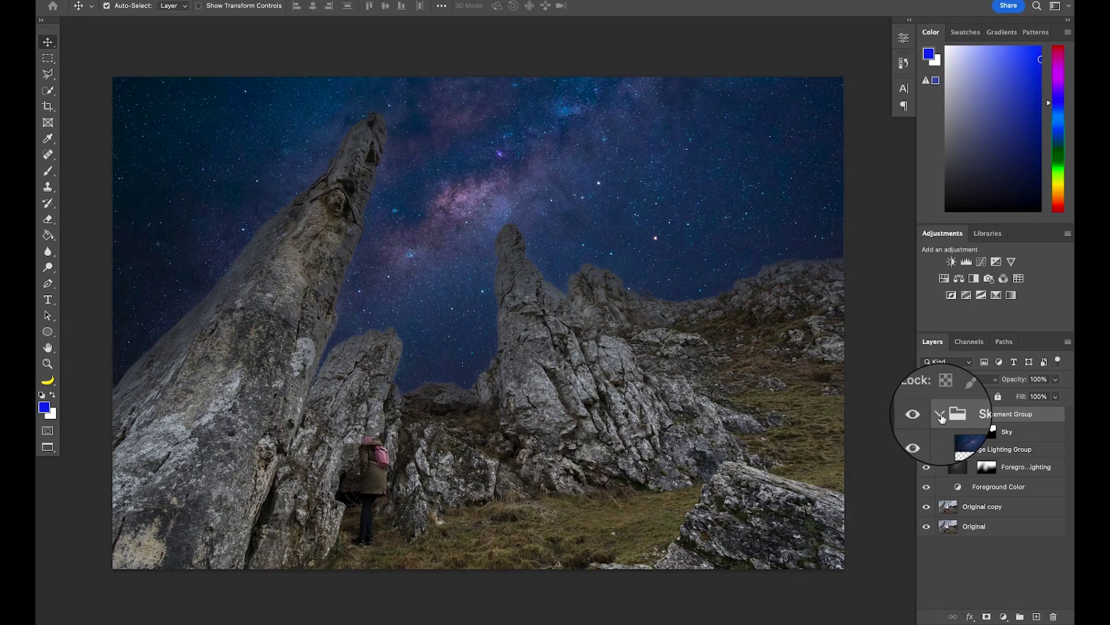
click(926, 415)
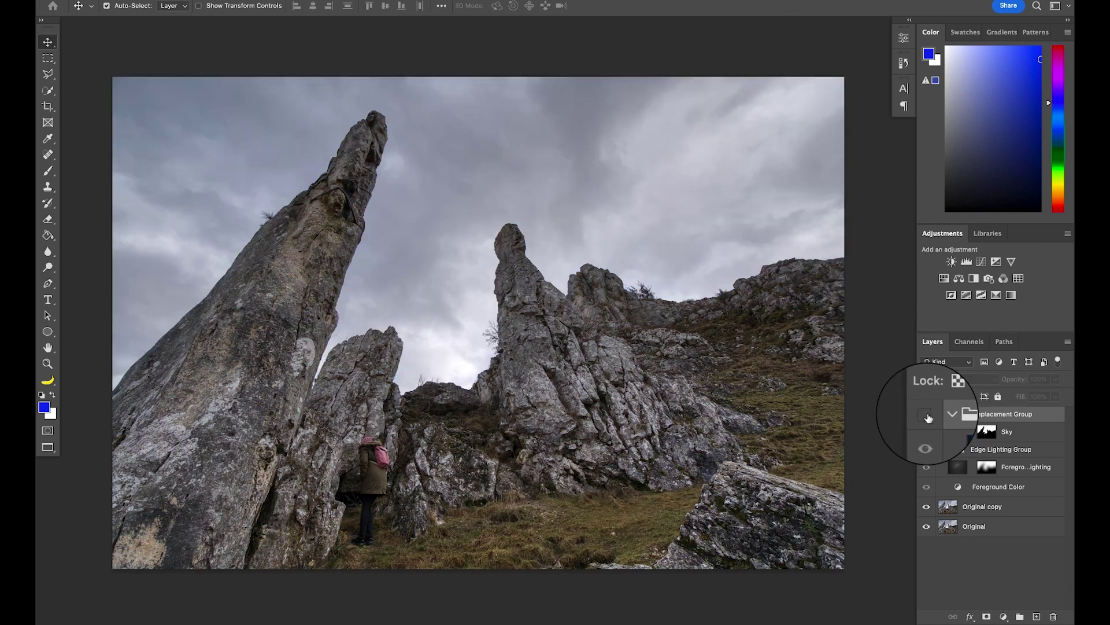
click(927, 415)
click(926, 415)
click(926, 415)
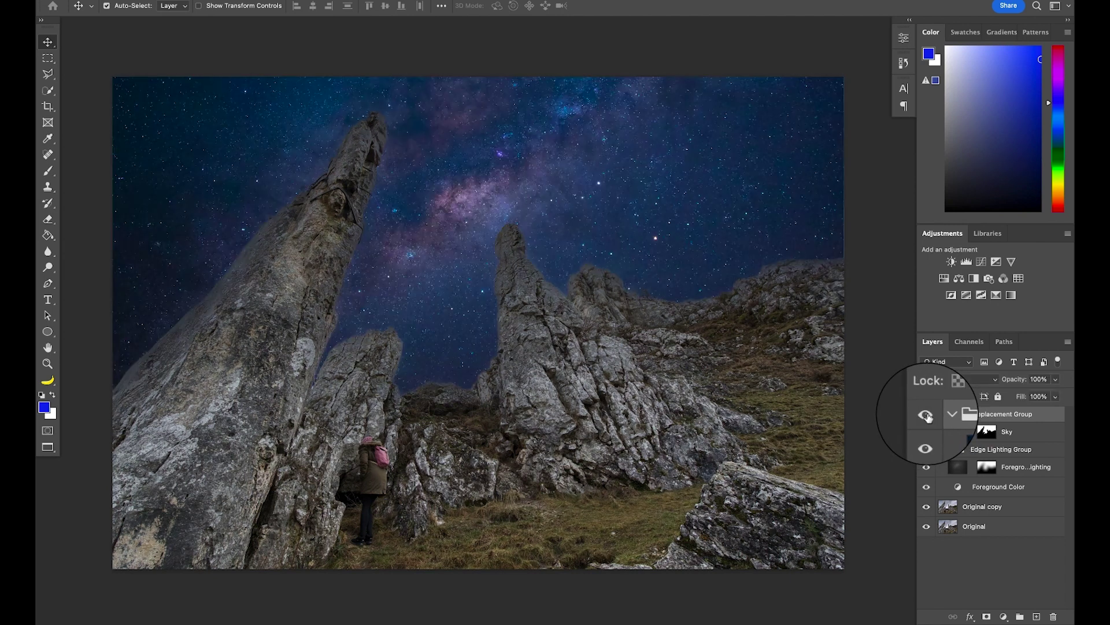
click(927, 415)
click(926, 415)
click(926, 414)
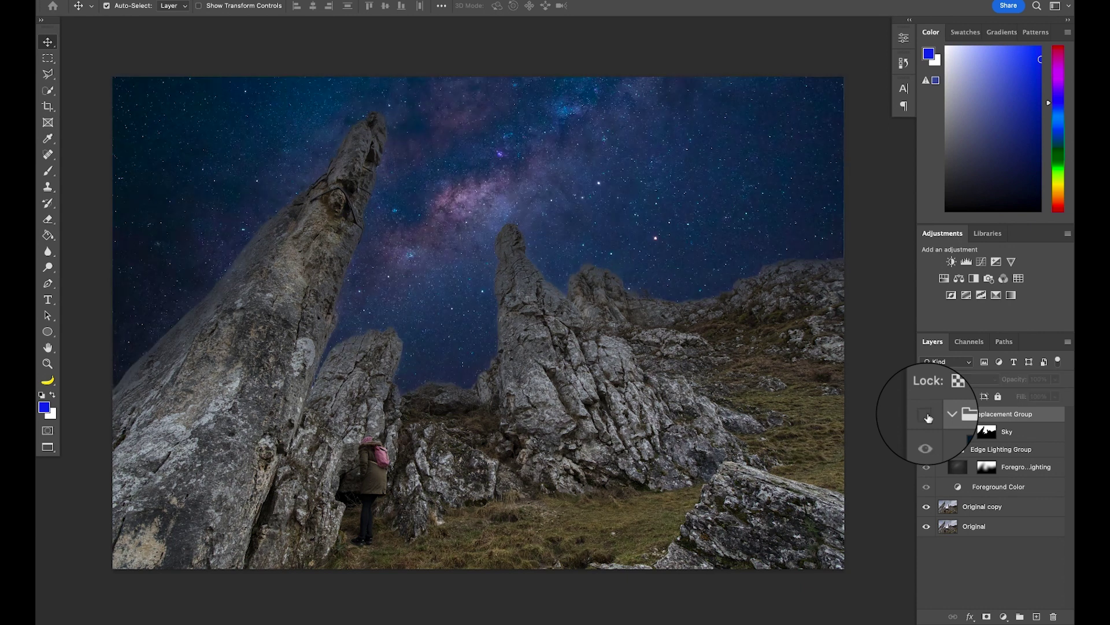
click(927, 415)
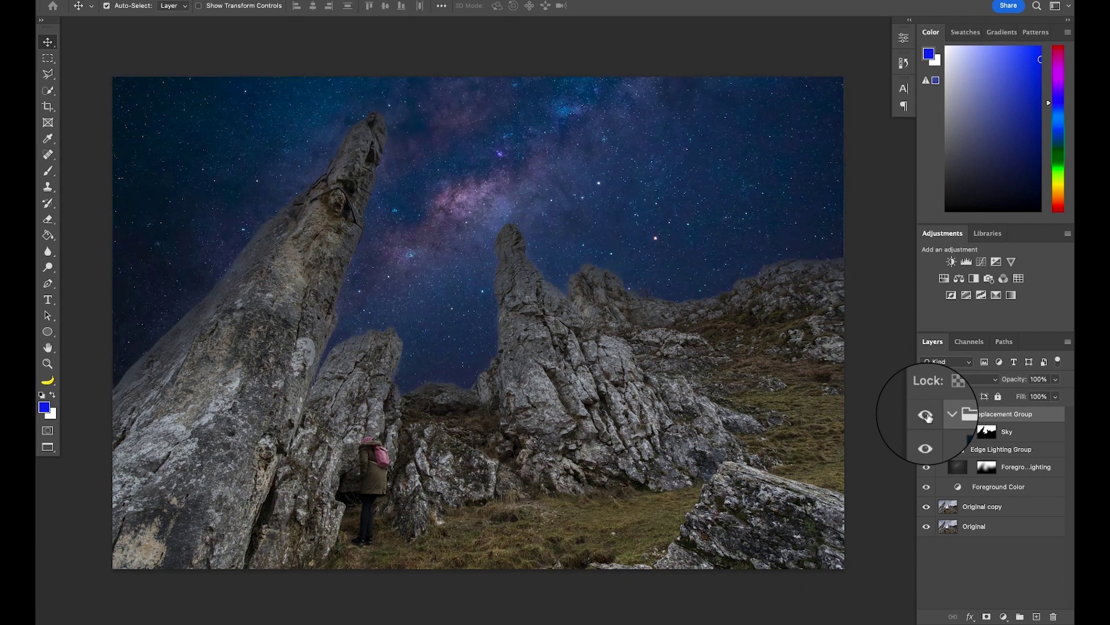
click(927, 415)
click(927, 415)
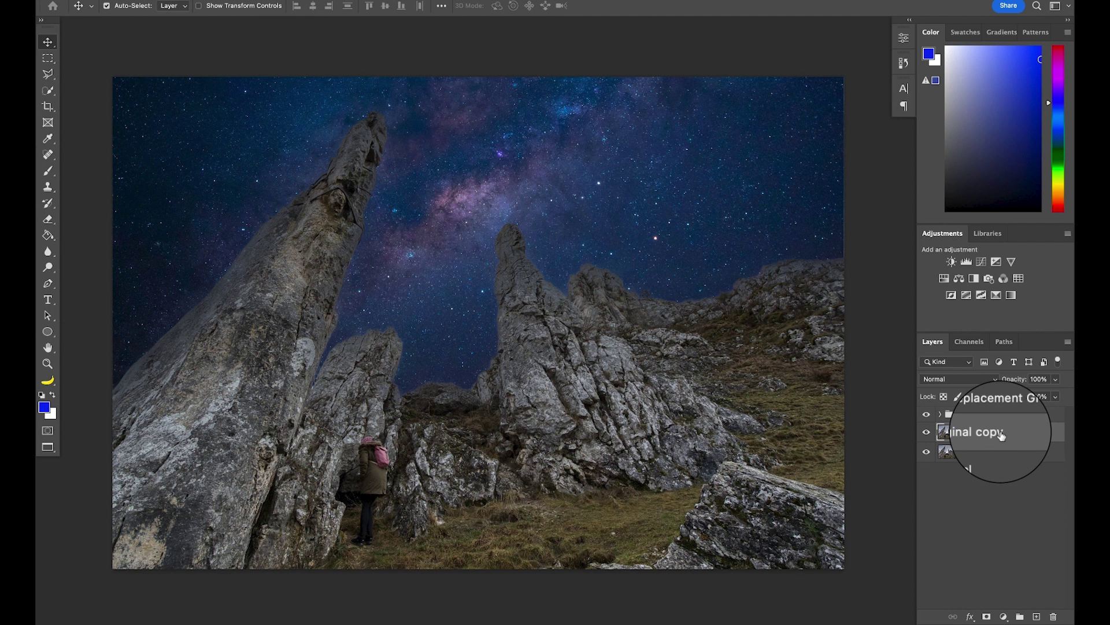
Add a Hue/Saturation layer setting Yellows to hue +64, saturation -8, lightness -28
click(944, 278)
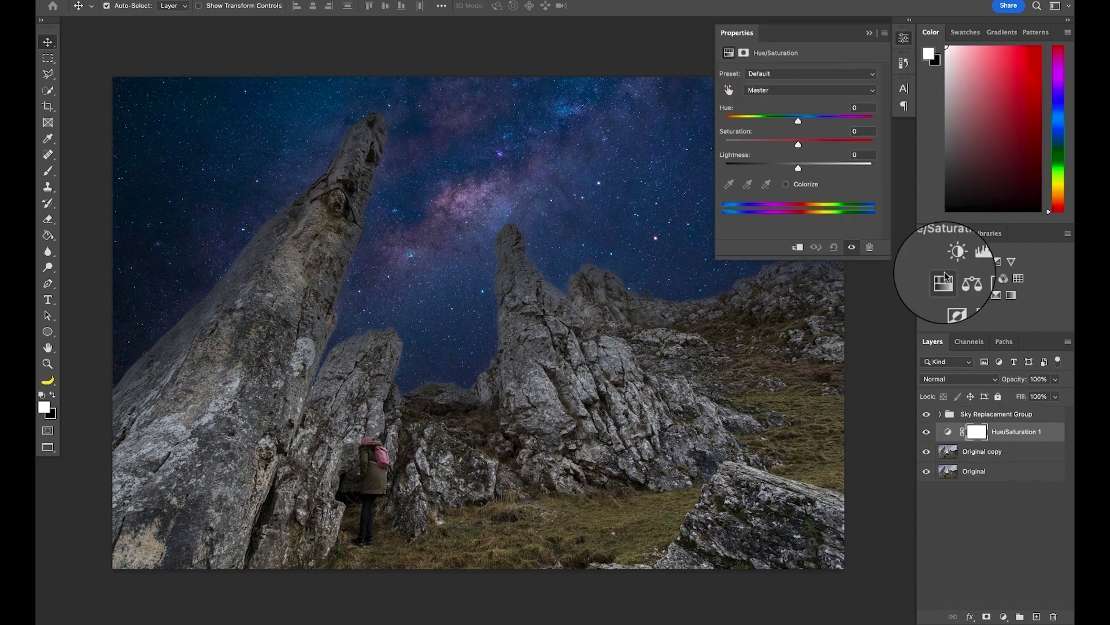
click(816, 90)
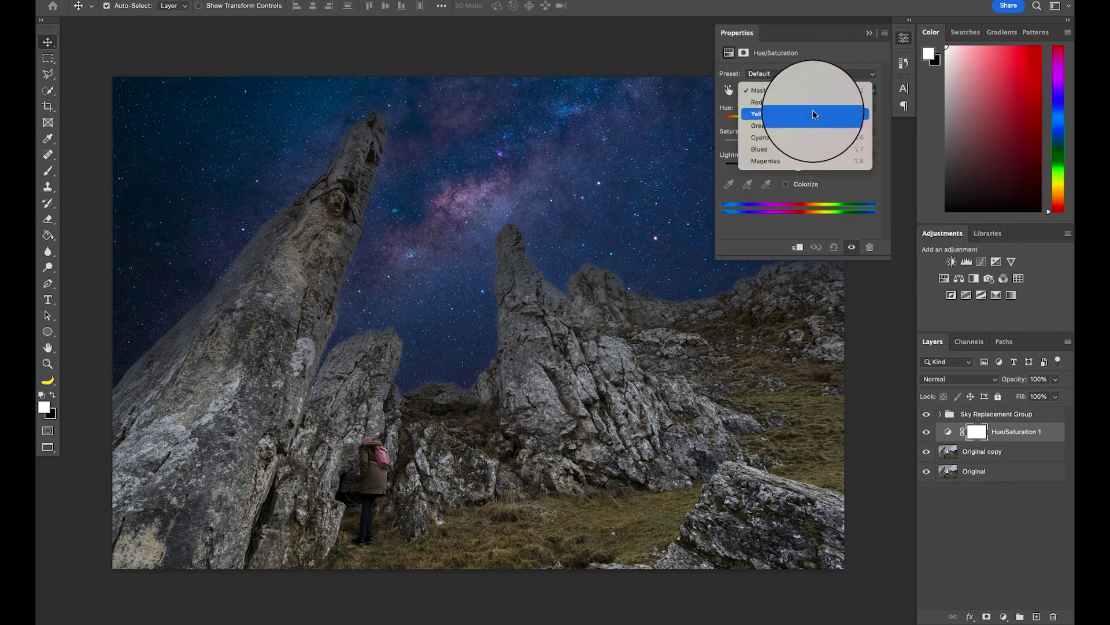
click(813, 115)
drag(799, 122, 834, 122)
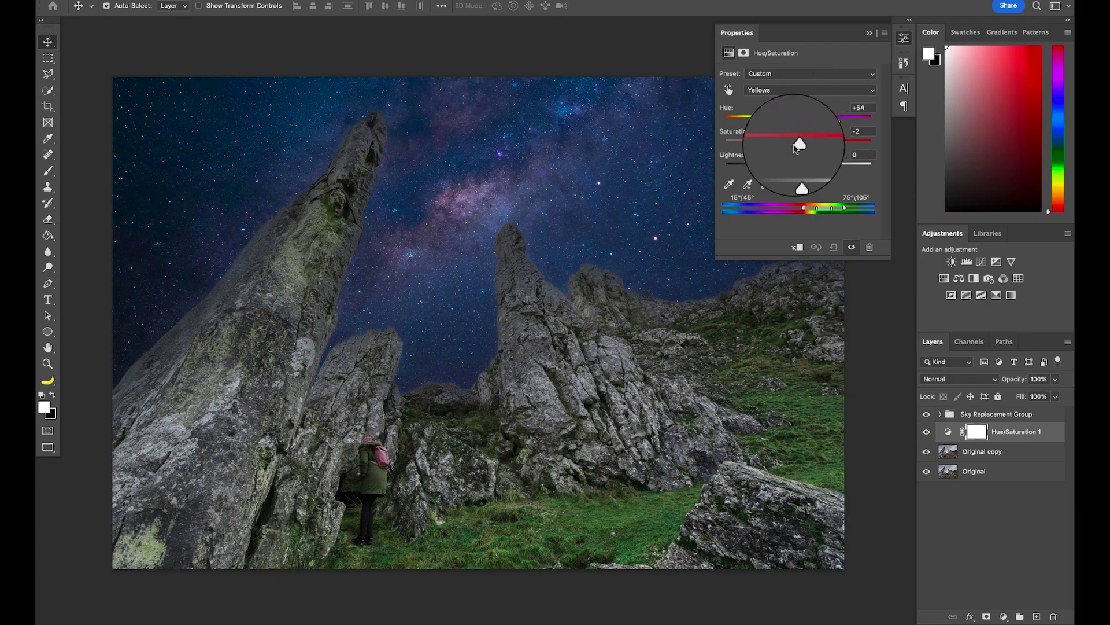
drag(795, 148, 779, 171)
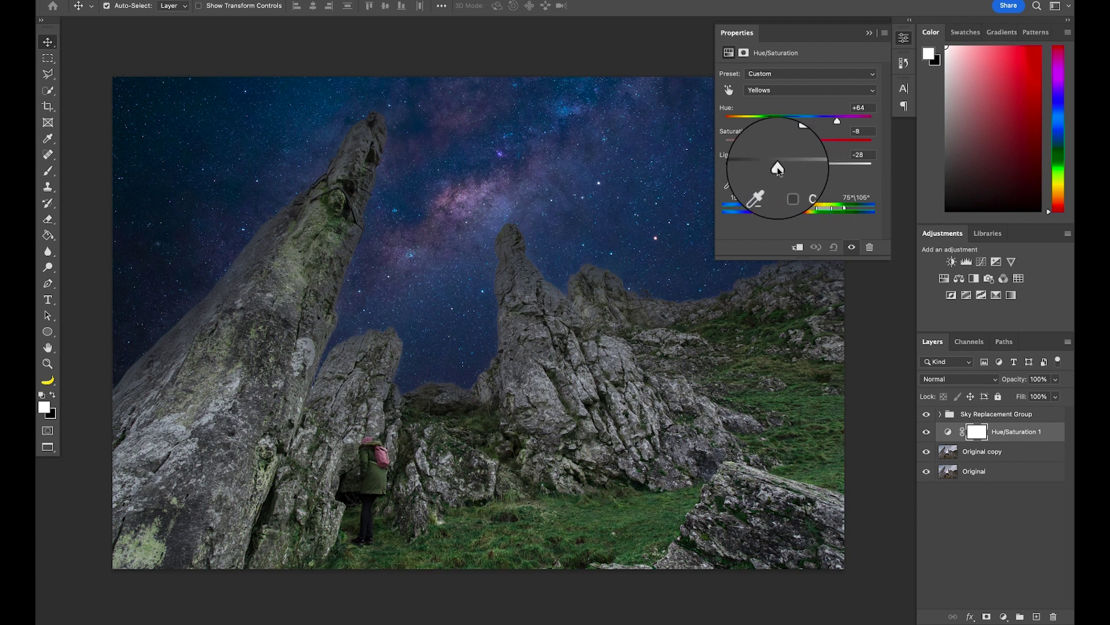
click(869, 33)
Fill a new layer with dark blue and blend it in Color mode at 25% opacity
click(974, 503)
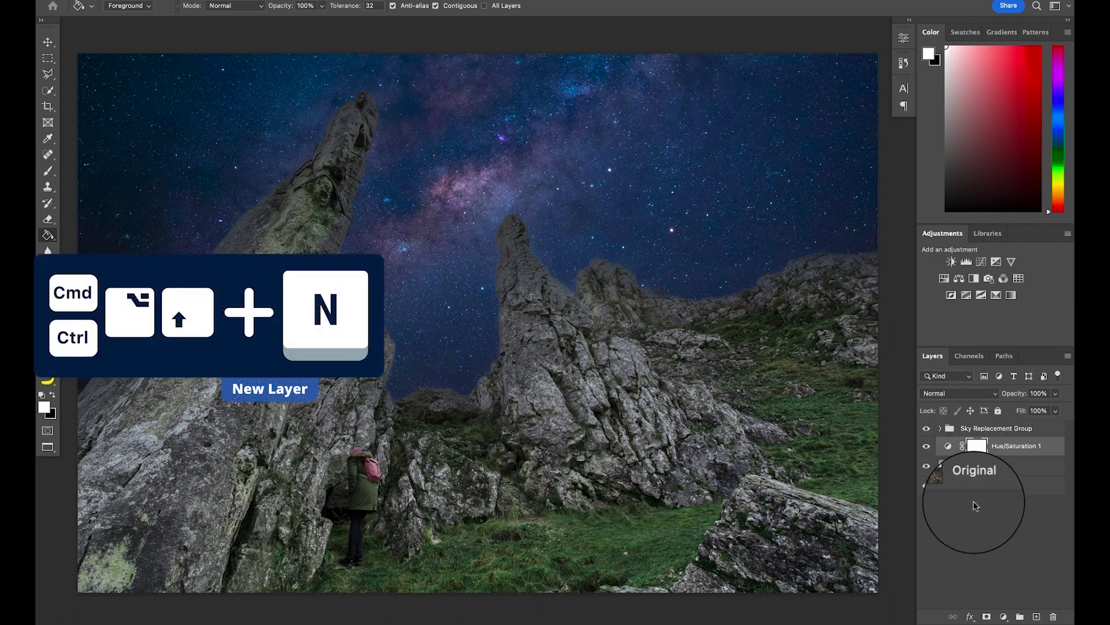
key(super+alt+shift+n)
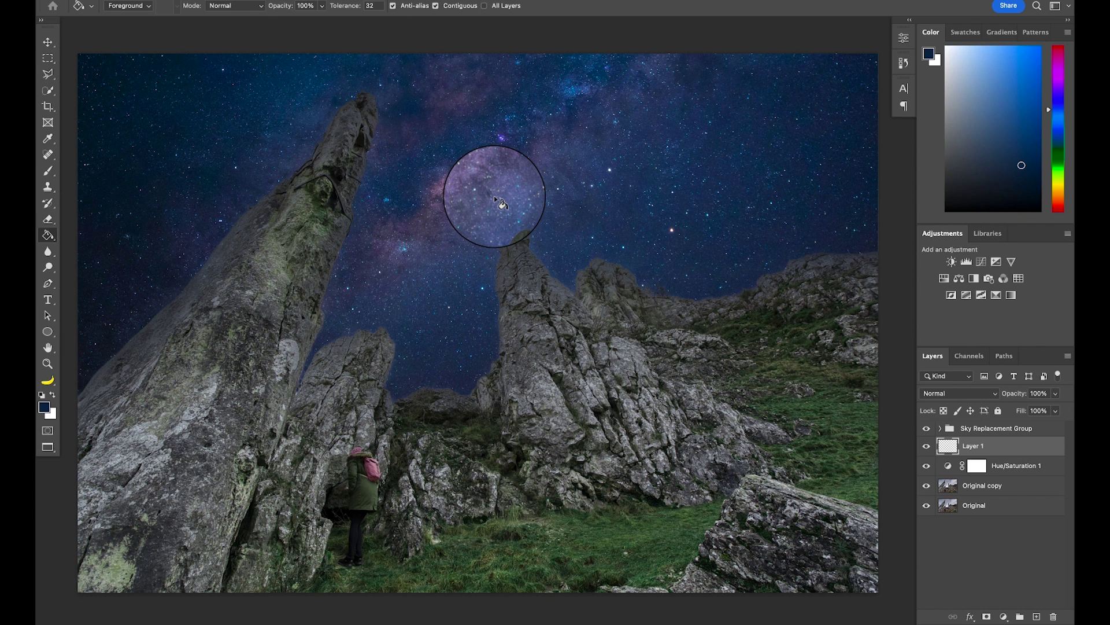
click(494, 195)
click(951, 393)
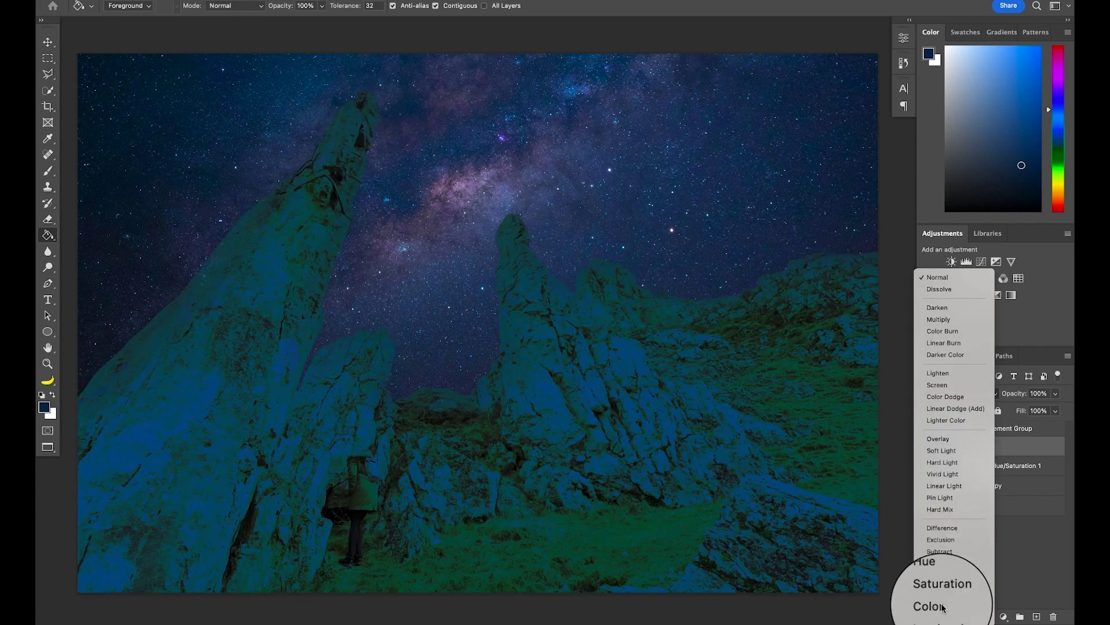
click(940, 602)
text(25)
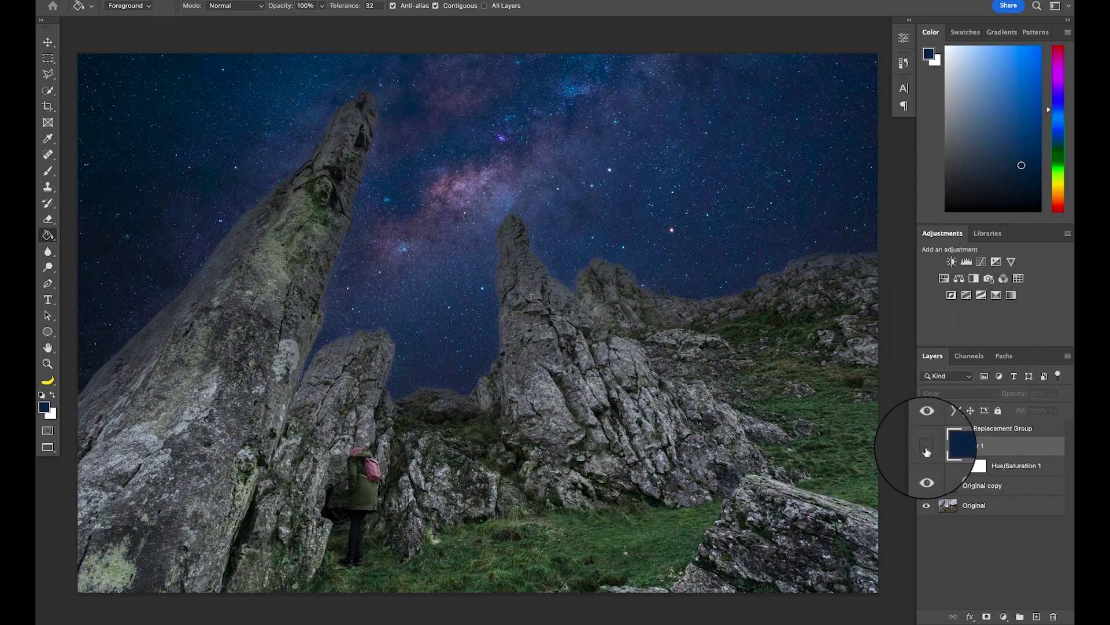
Add a Curves layer that raises the Blue channel
click(982, 262)
click(774, 90)
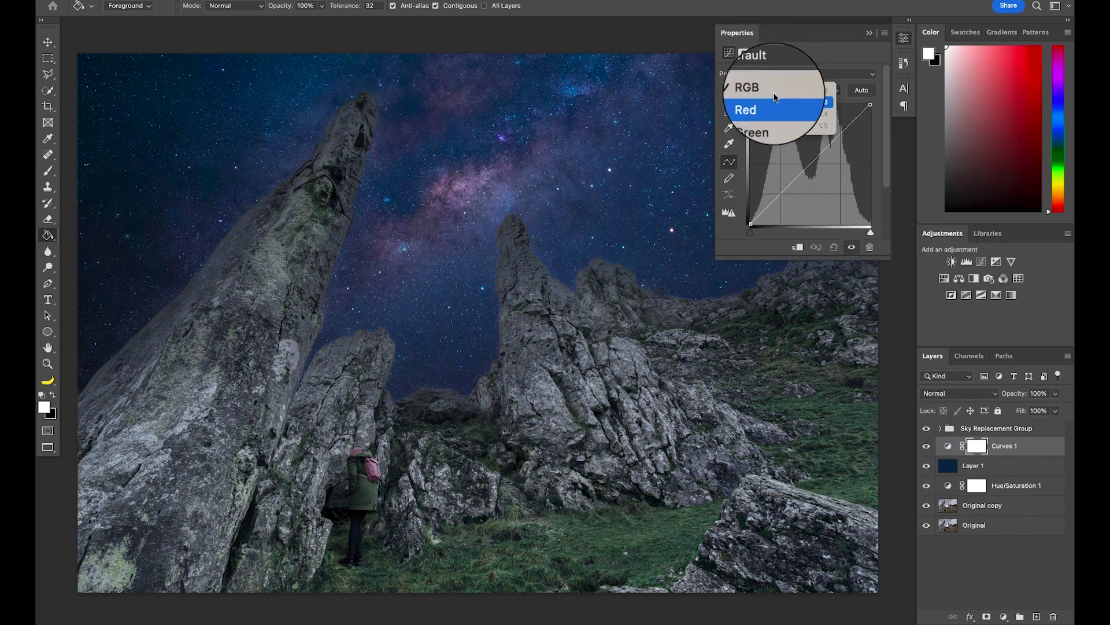
click(774, 128)
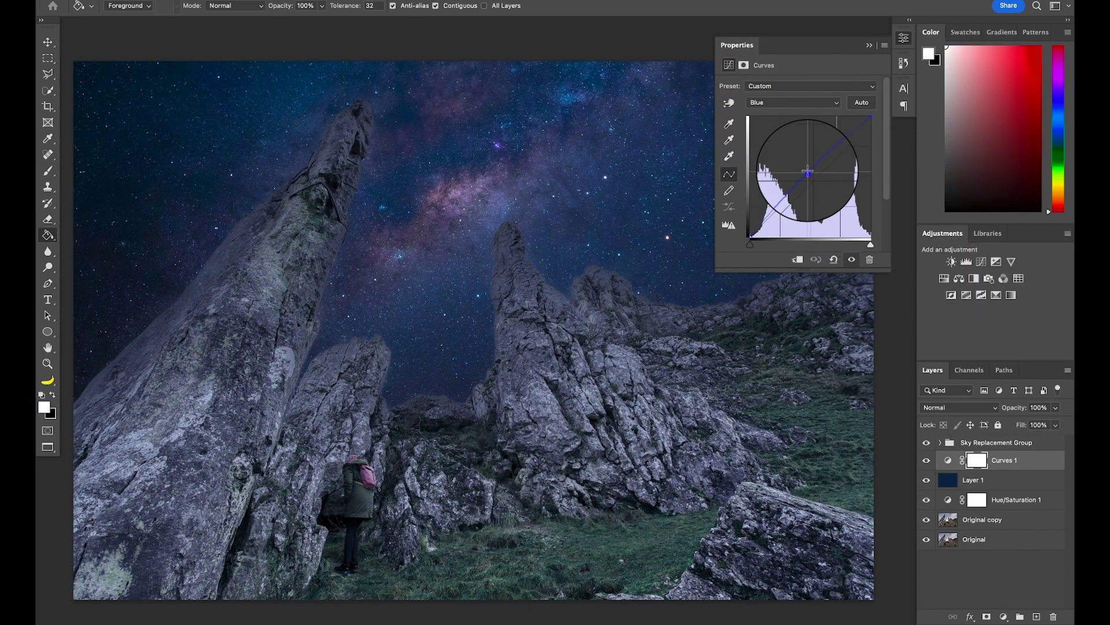
Add a second Curves darkening RGB and paint its mask black over the rock peaks
click(981, 261)
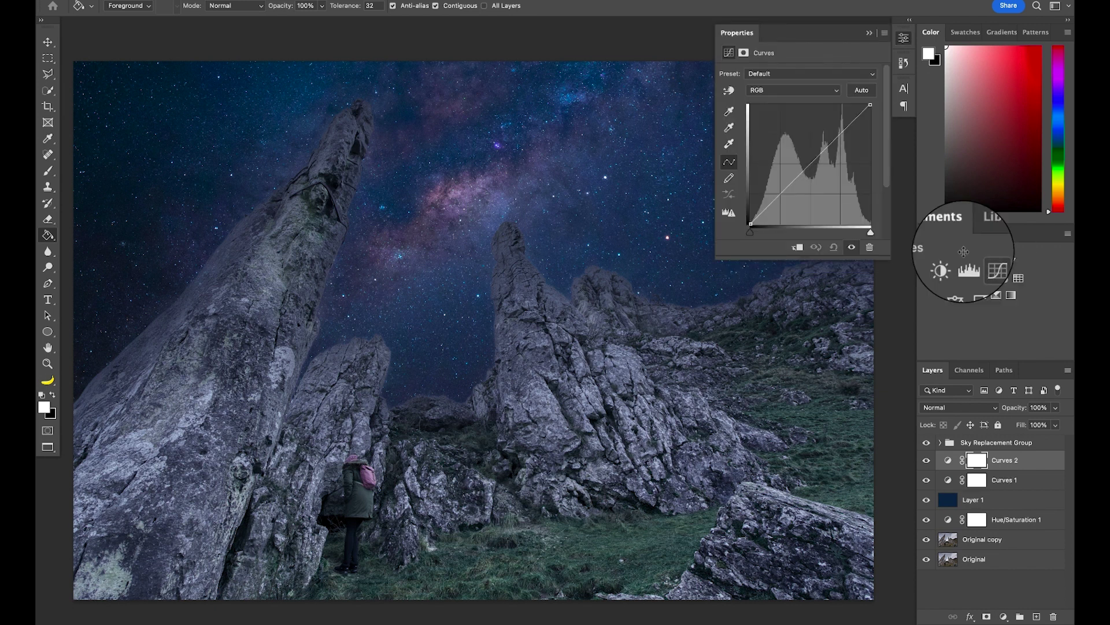
drag(813, 163, 817, 166)
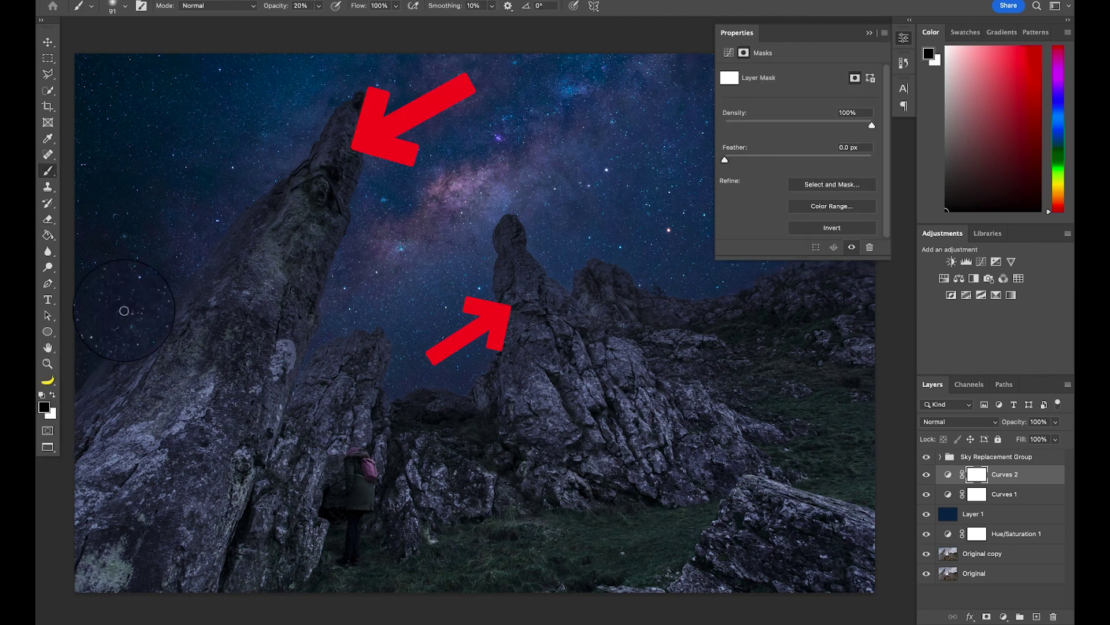
drag(272, 187, 385, 212)
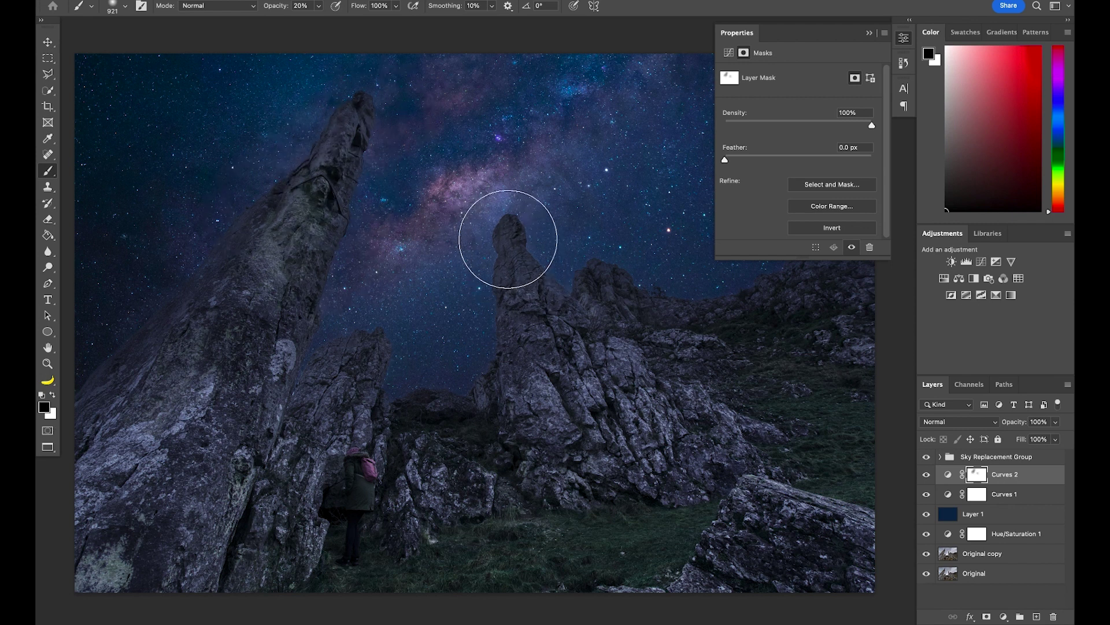
click(869, 33)
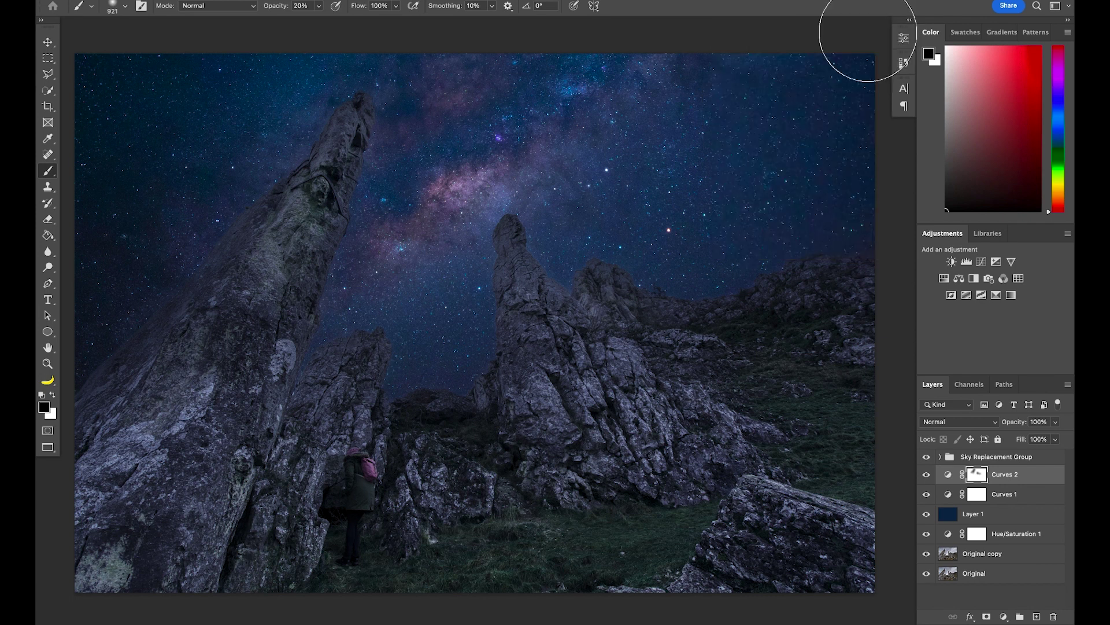
Add a Color Balance layer with shadows Cyan-Red -8, Yellow-Blue +15 and highlights blue +3
click(959, 278)
click(775, 87)
click(762, 73)
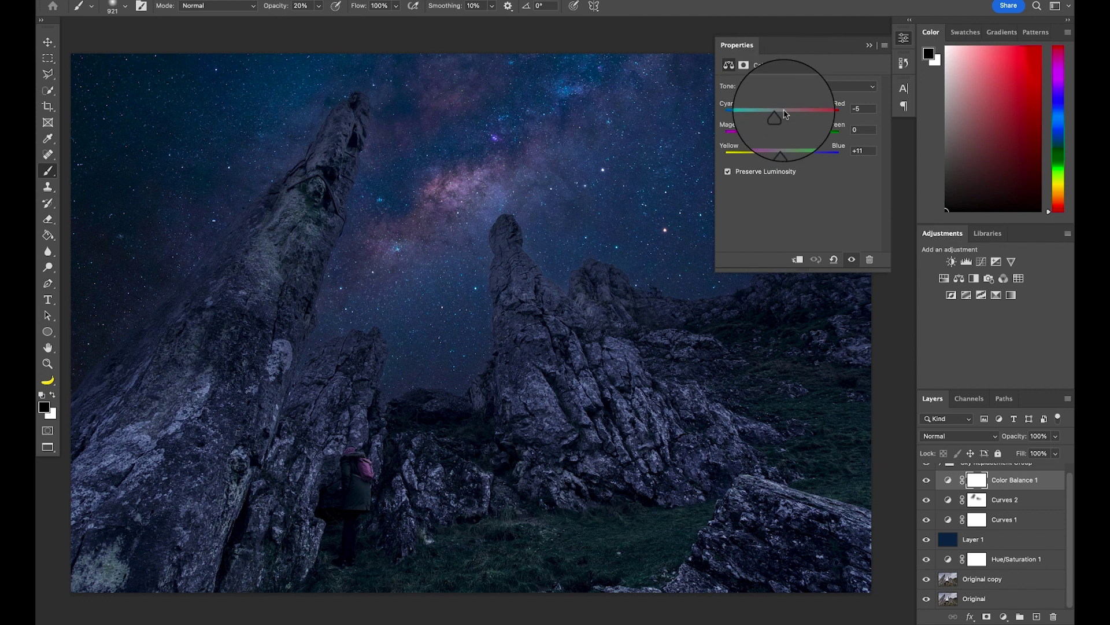
drag(785, 113, 780, 115)
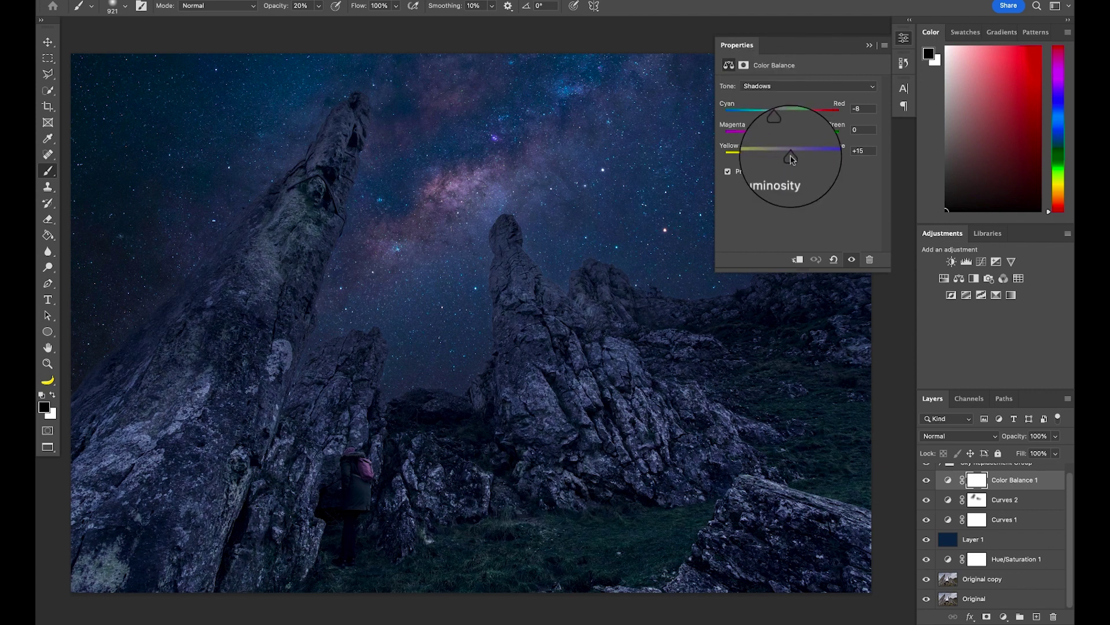
key(alt+3)
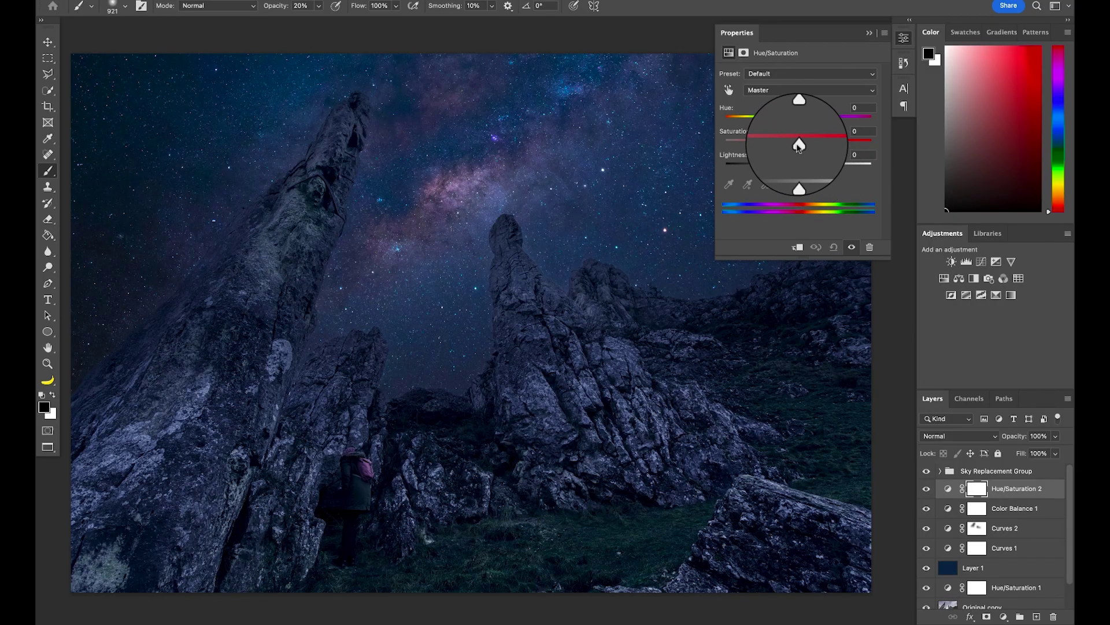
Drop Hue/Saturation 2's Master saturation to about -19 to mute the colours
drag(798, 146, 783, 146)
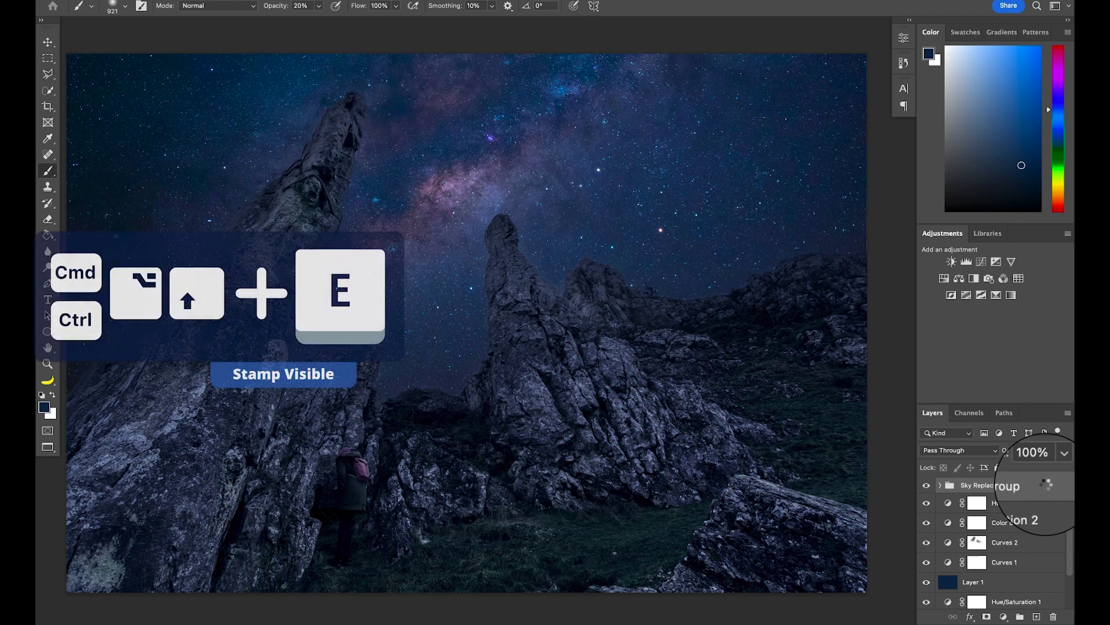
Stamp all visible layers into a new merged layer and bring it into the Camera Raw Filter
key(ctrl+alt+shift+e)
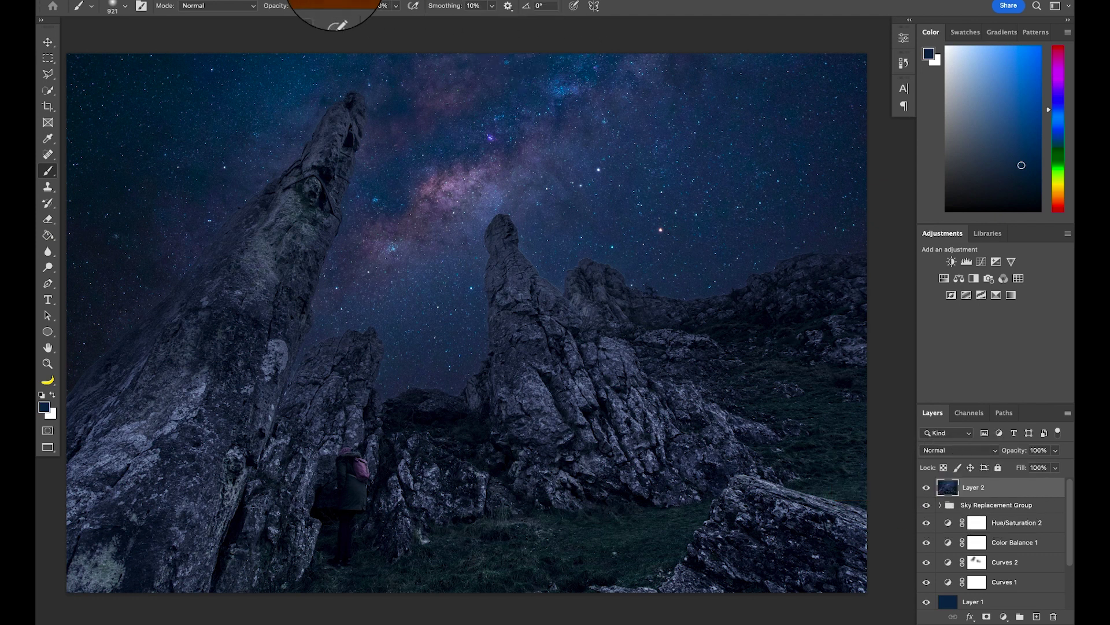
click(324, 1)
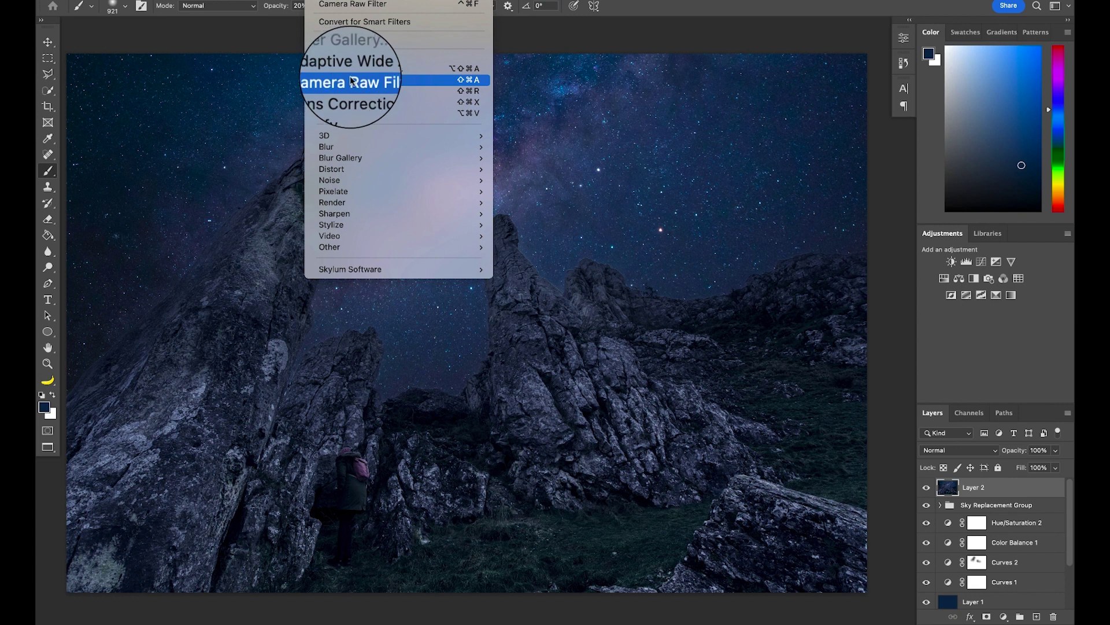
click(397, 81)
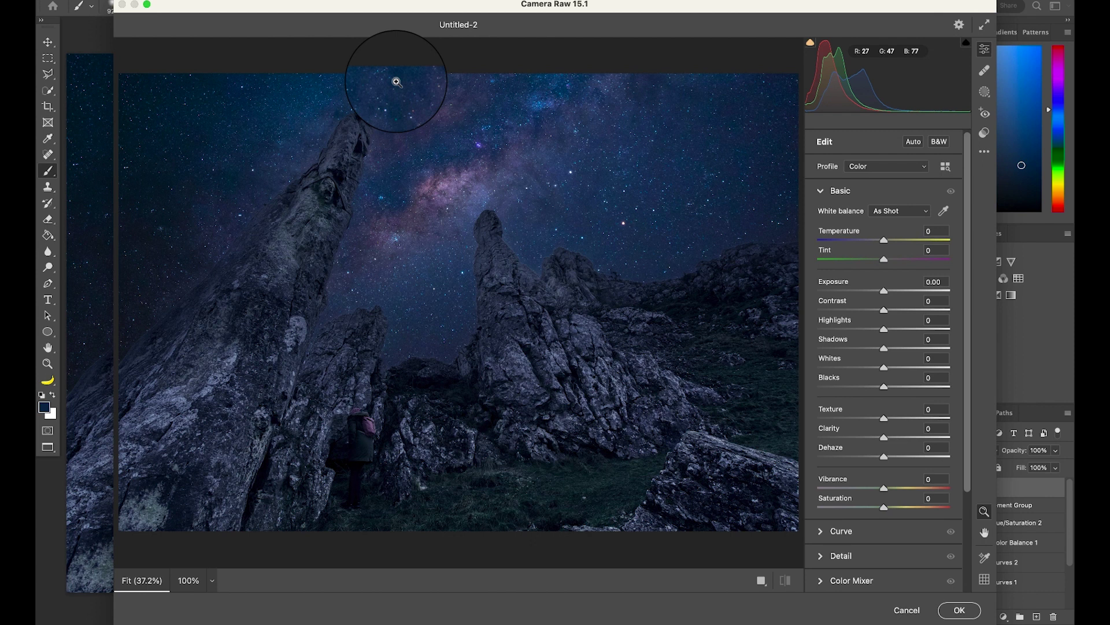
Add a tilted radial mask over the lower rocks and raise its Texture to about +43
click(985, 91)
key(j)
drag(366, 454, 649, 550)
drag(554, 384, 554, 393)
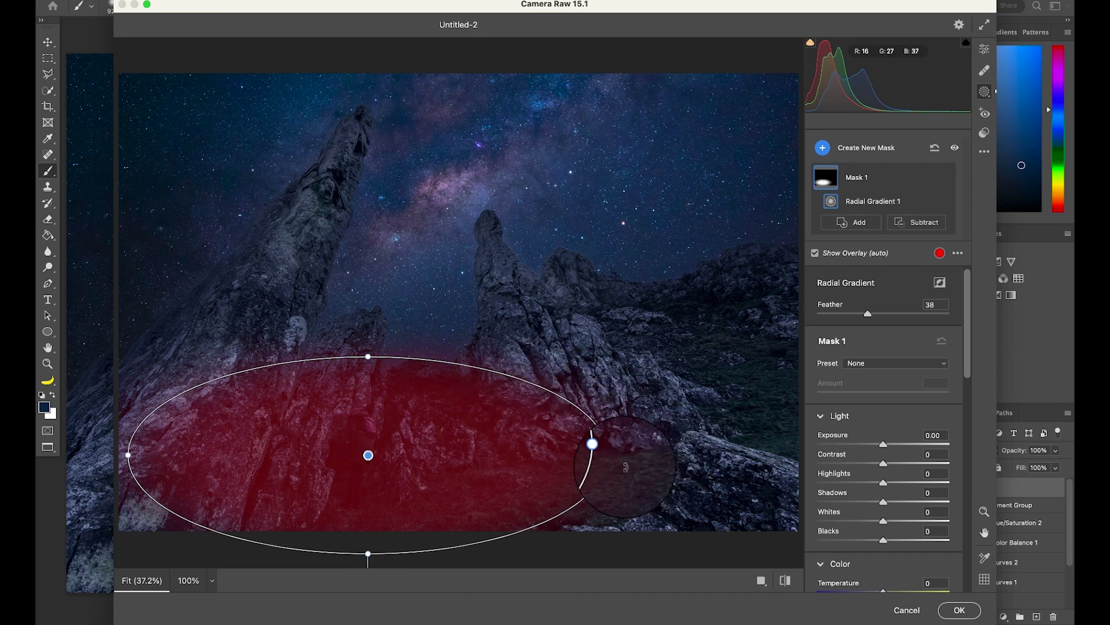
drag(613, 457, 618, 417)
drag(572, 450, 604, 448)
scroll(885, 405, down, 10)
mouse_move(883, 406)
mouse_down()
mouse_move(923, 407)
mouse_move(912, 408)
mouse_move(909, 427)
mouse_move(887, 428)
mouse_up()
scroll(887, 447, up, 10)
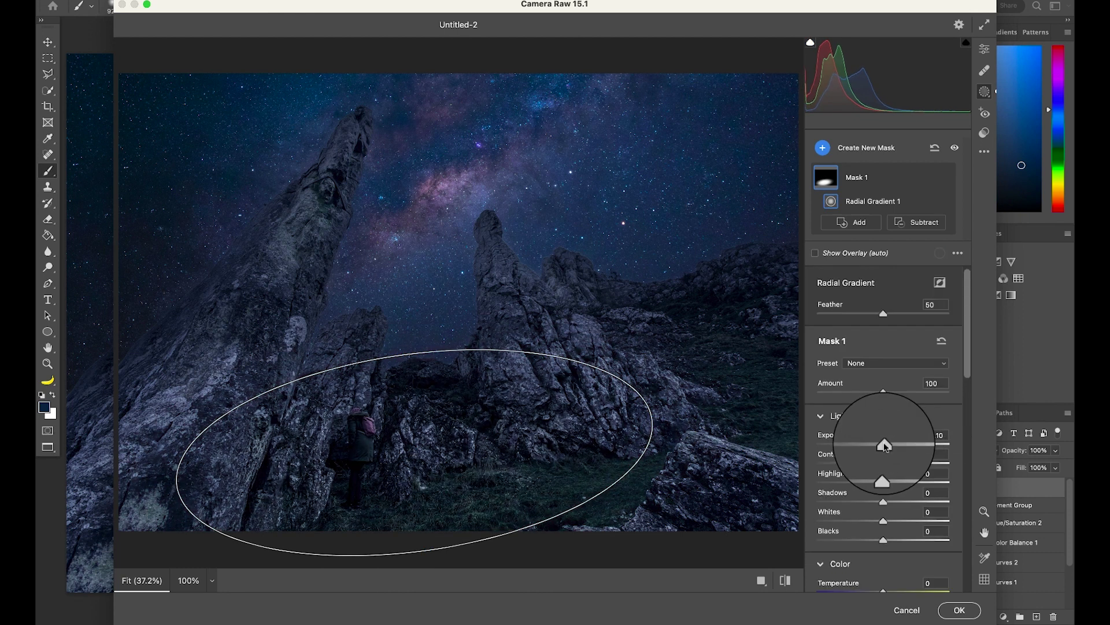
Open the Create New Mask choices to start a linear gradient mask
click(858, 151)
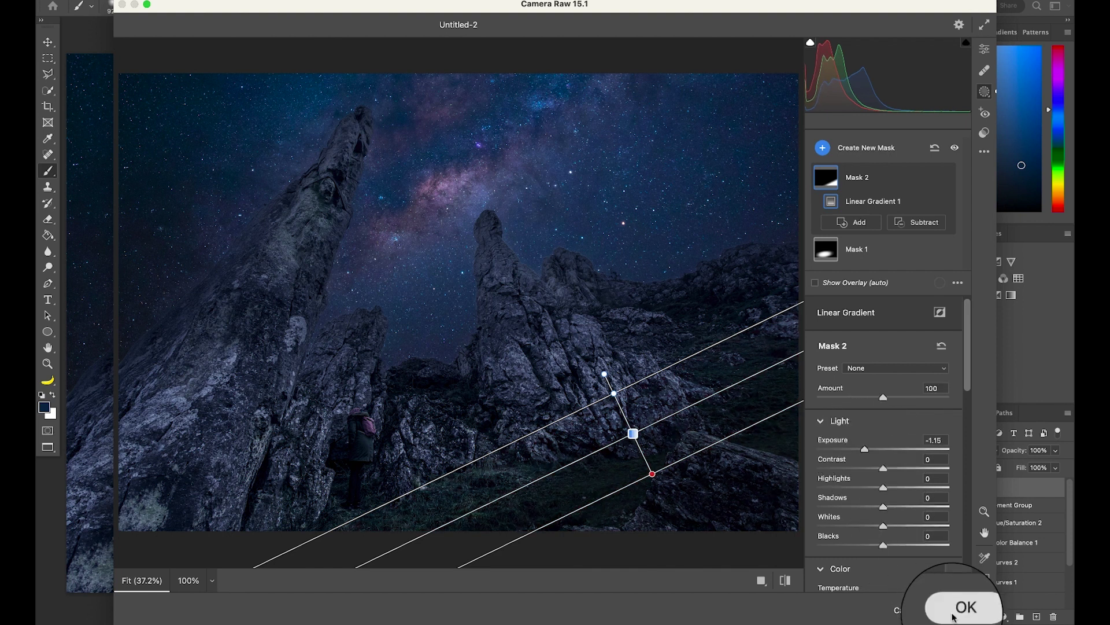
Apply the Camera Raw edits and add a Curves 3 layer with a darkening curve point
click(959, 609)
click(982, 264)
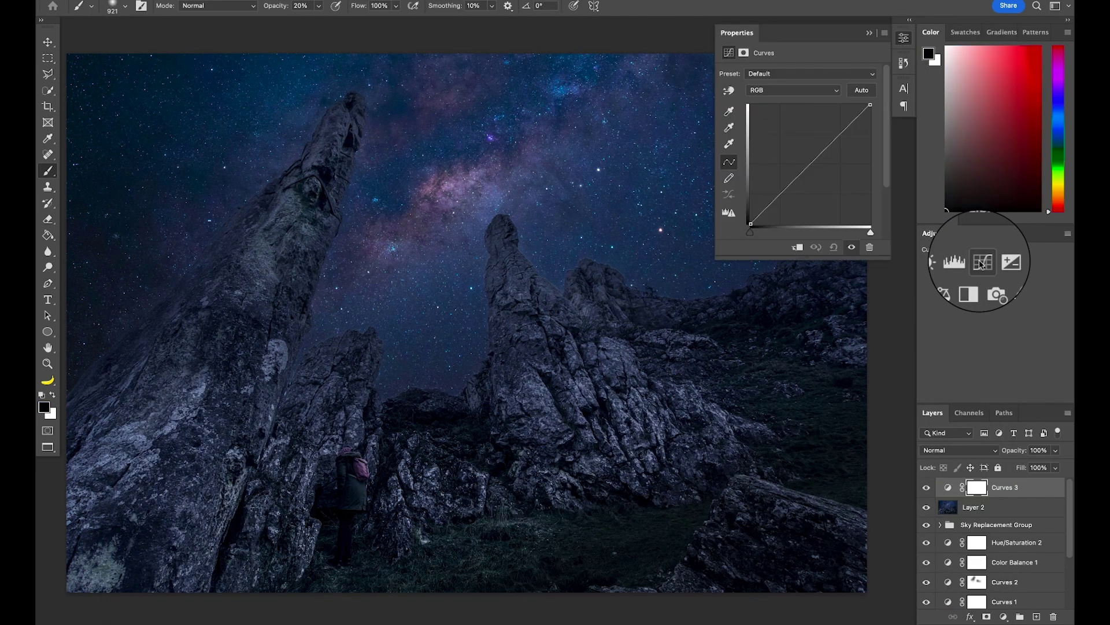
click(804, 172)
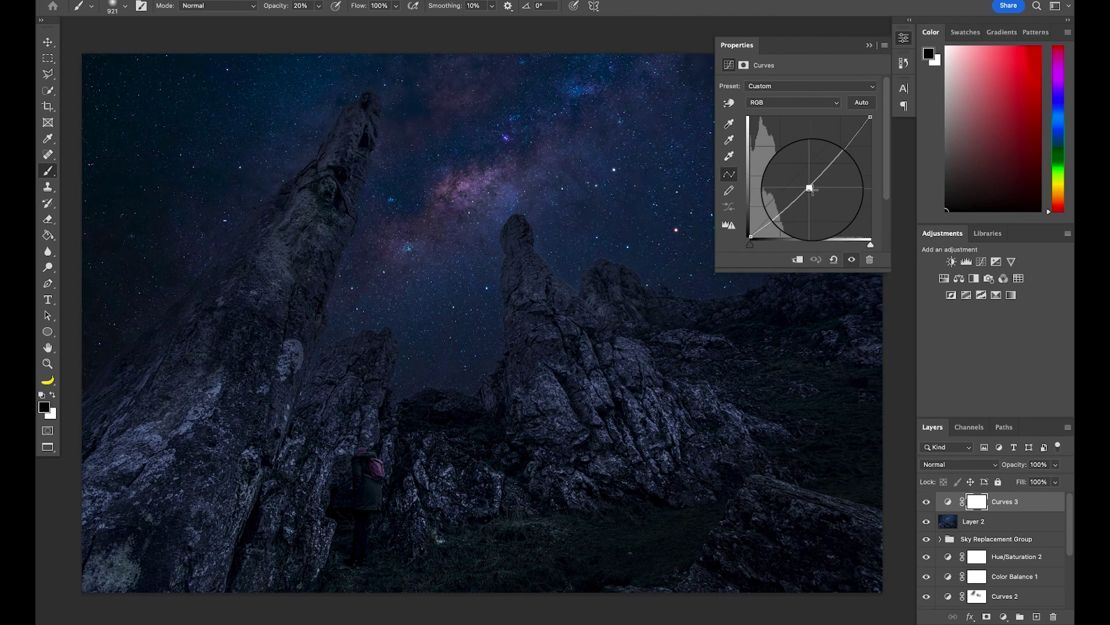
Invert the Curves 3 mask and paint the darkening into the bottom-left corner and right edge
click(977, 501)
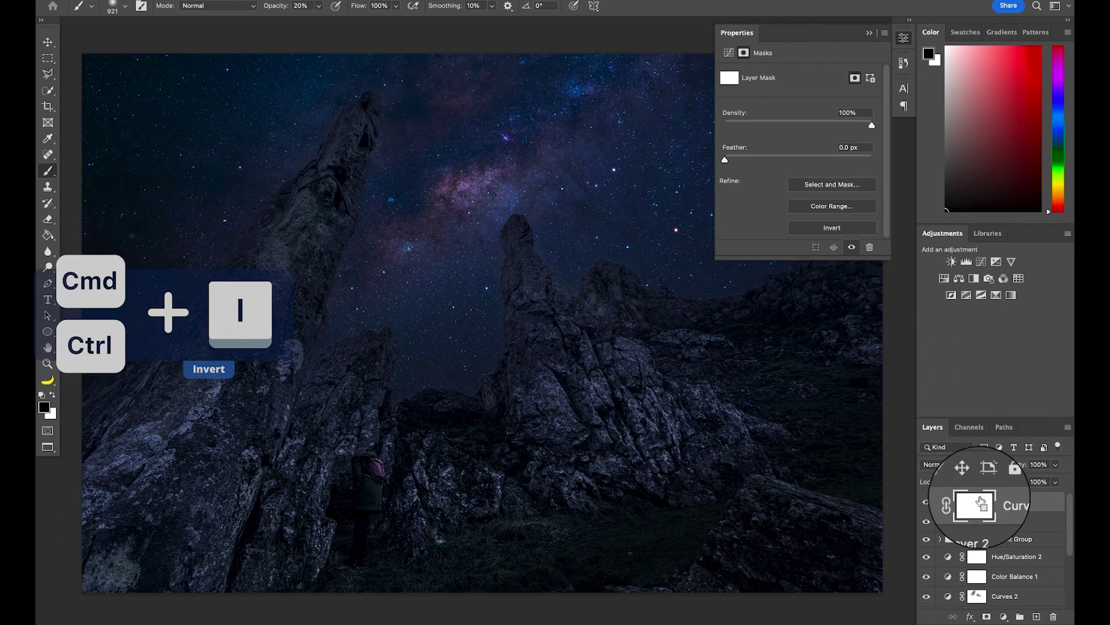
key(ctrl+i)
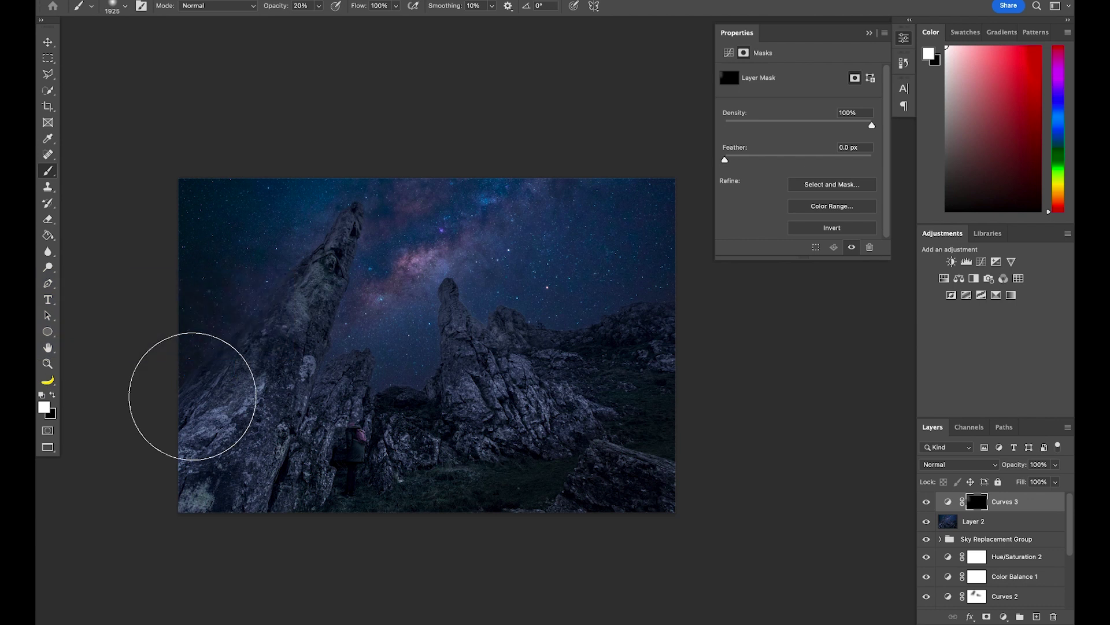
mouse_move(208, 488)
mouse_down()
mouse_move(279, 494)
mouse_move(193, 464)
mouse_up()
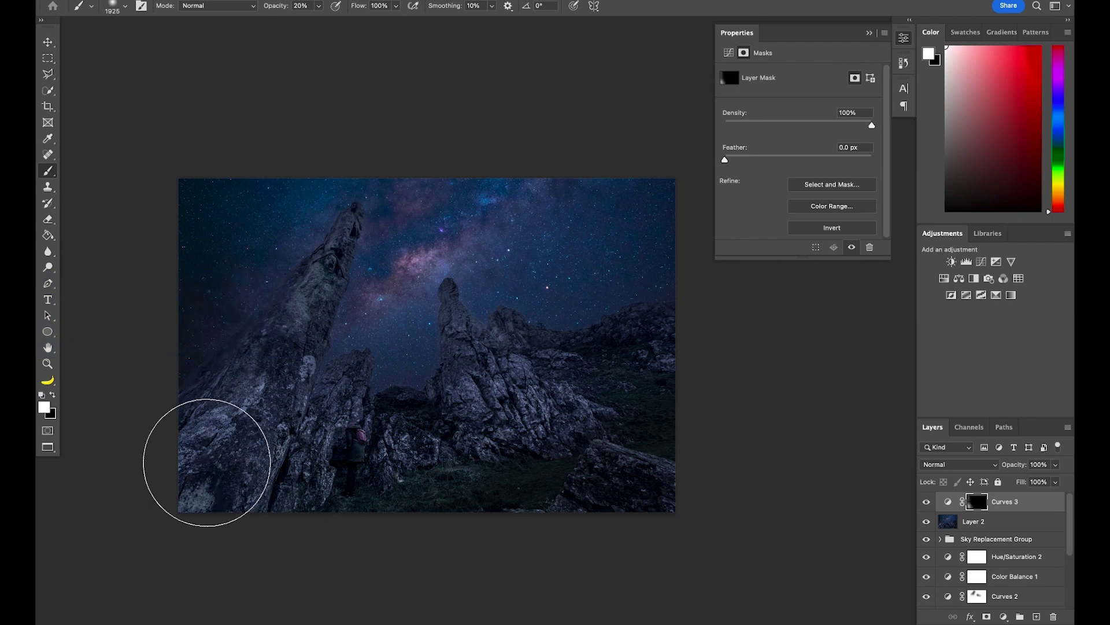
drag(652, 384, 653, 318)
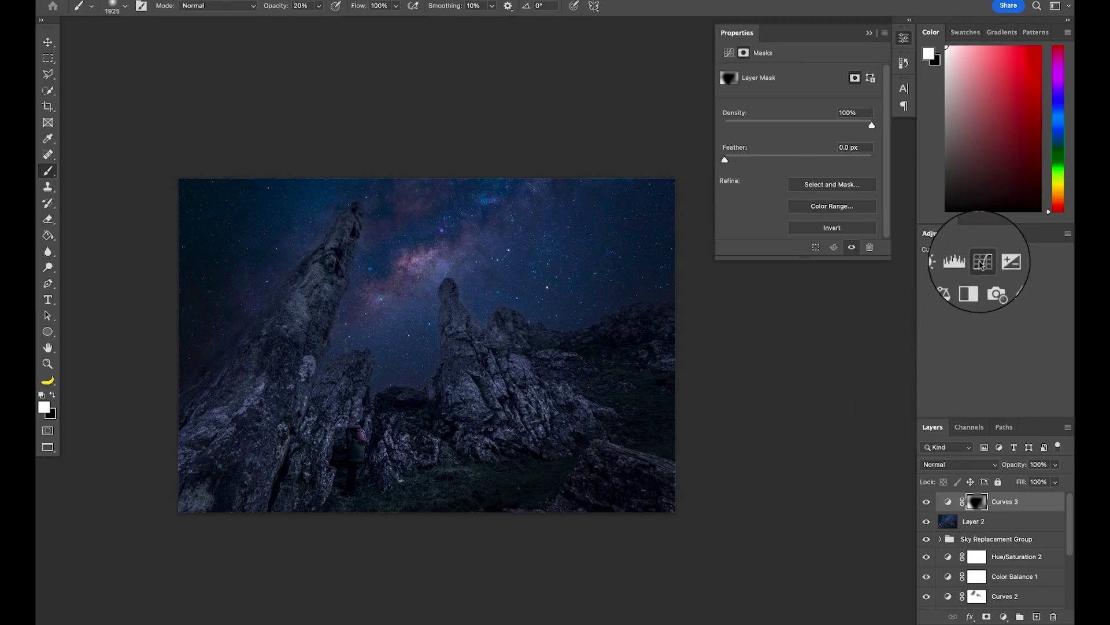
Add a Curves 4 layer pulled down to darken, invert its mask, and paint it onto the left side
click(981, 261)
drag(809, 168, 820, 177)
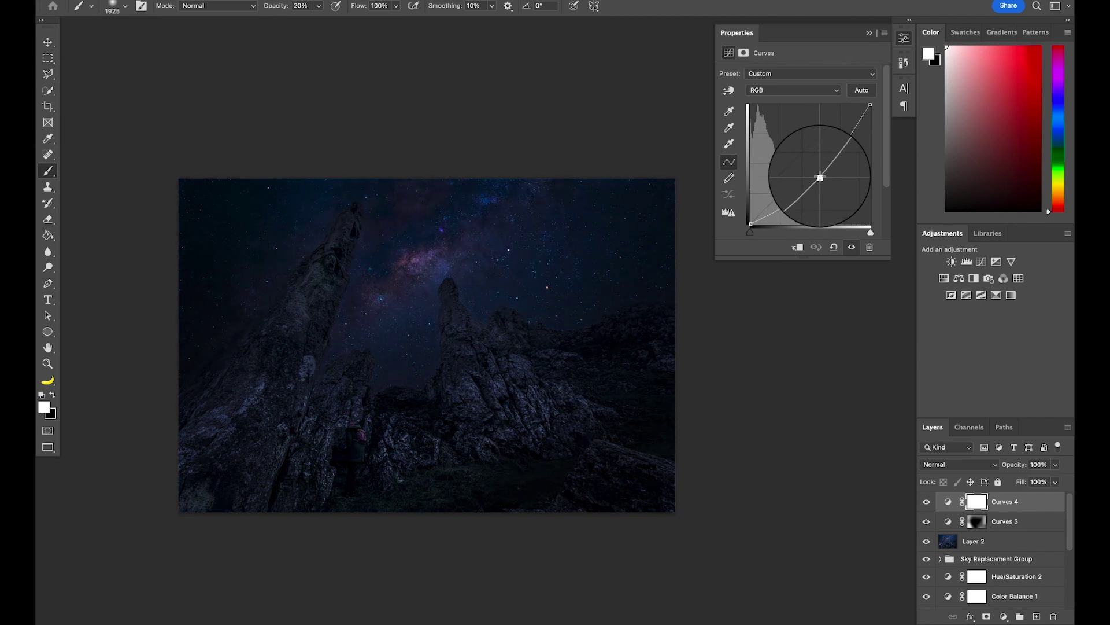
click(868, 33)
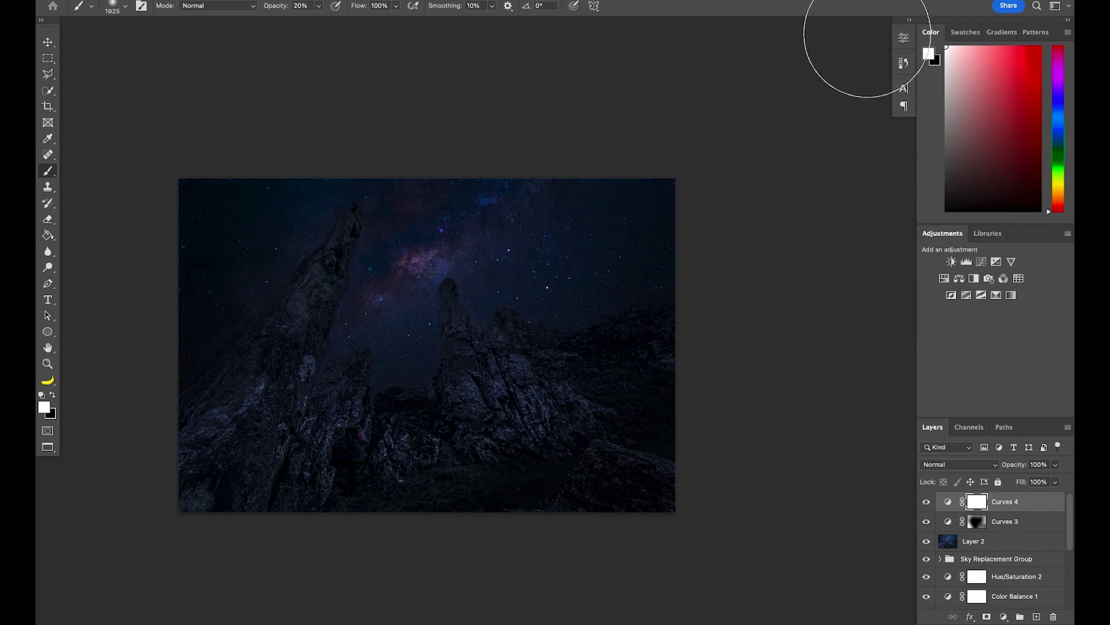
key(super+i)
drag(253, 283, 191, 297)
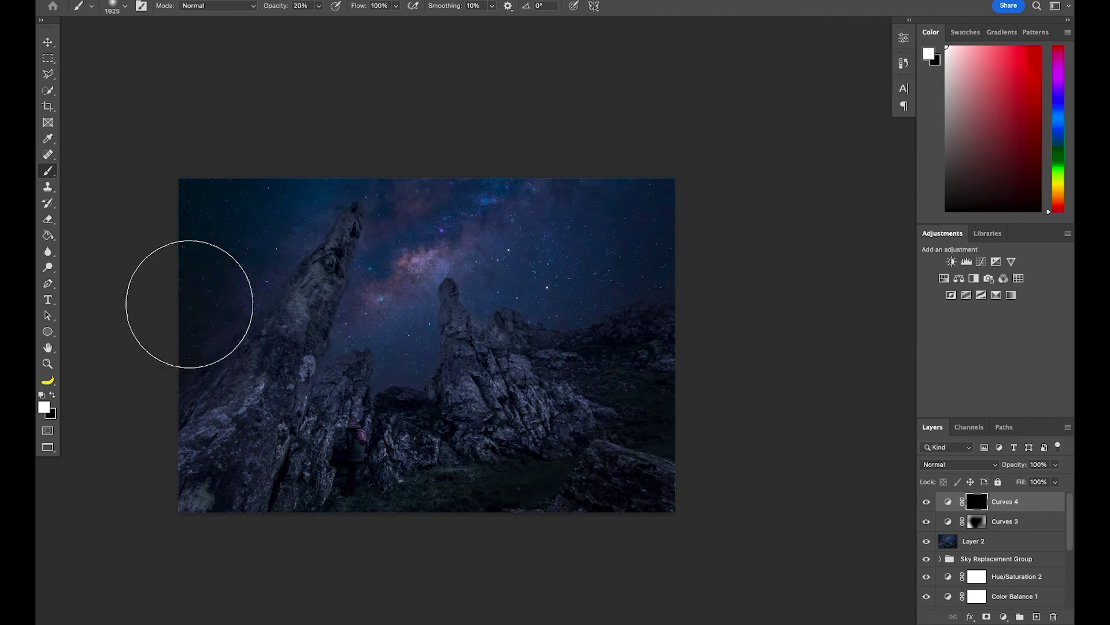
scroll(571, 472, up, 5)
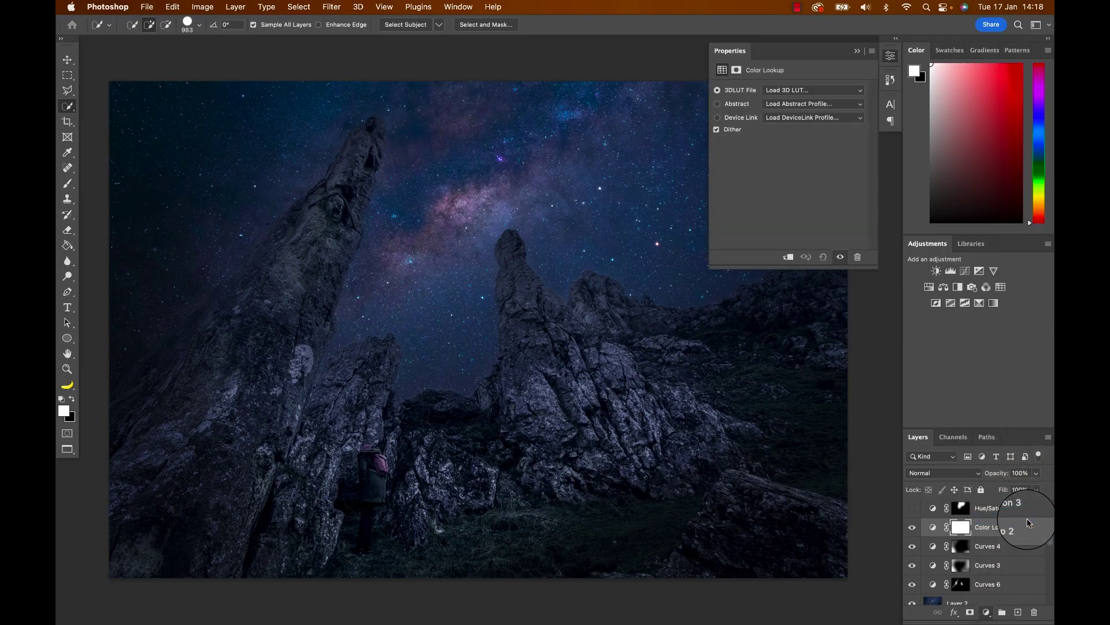
Hide Color Lookup 2, add Hue/Saturation with Magentas saturation +36, and paint it over the sky
click(913, 529)
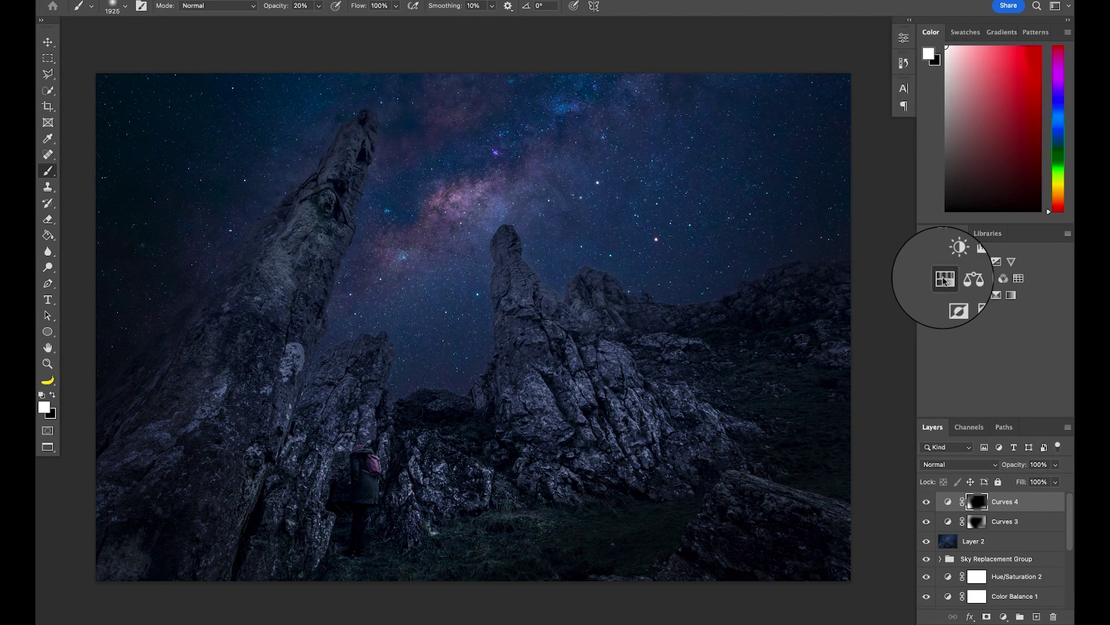
click(944, 279)
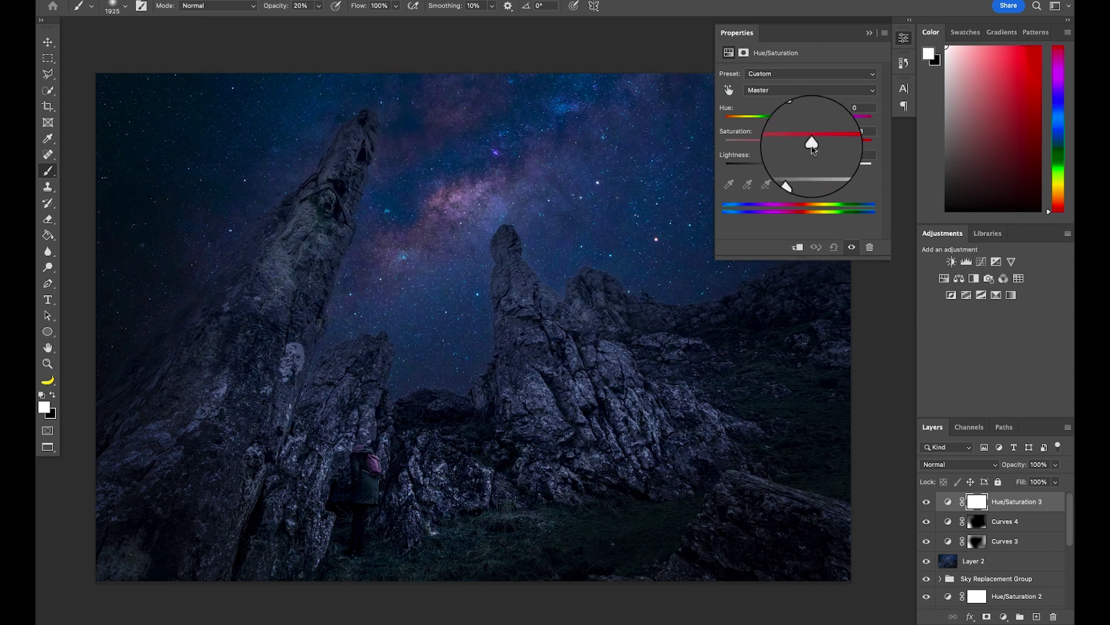
click(785, 90)
click(786, 162)
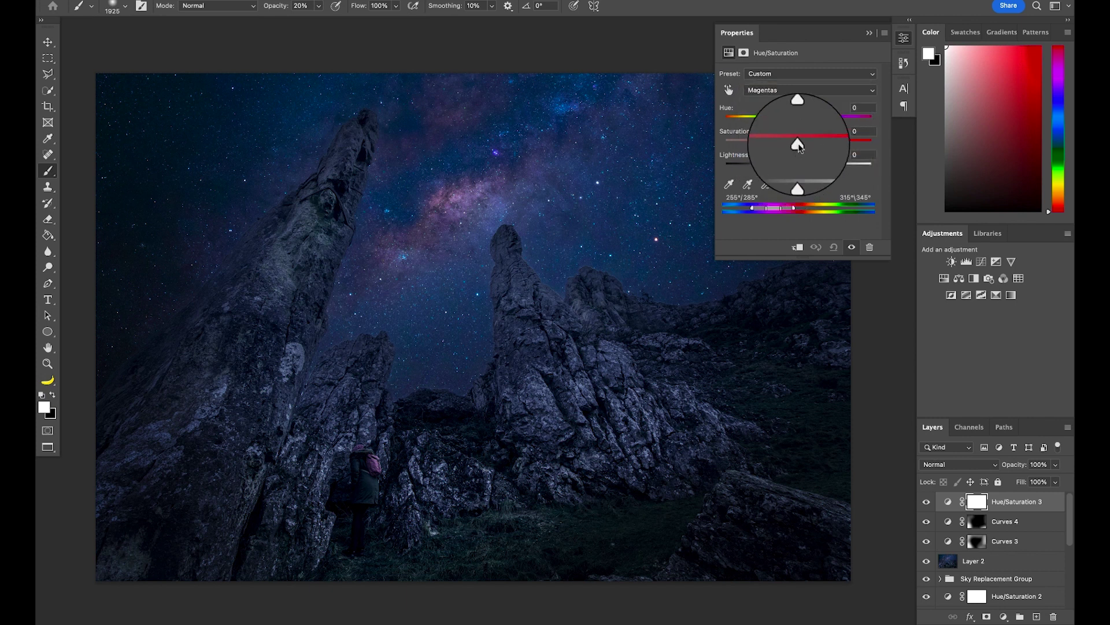
mouse_move(823, 142)
mouse_down()
mouse_move(798, 144)
mouse_move(827, 149)
mouse_move(816, 148)
mouse_up()
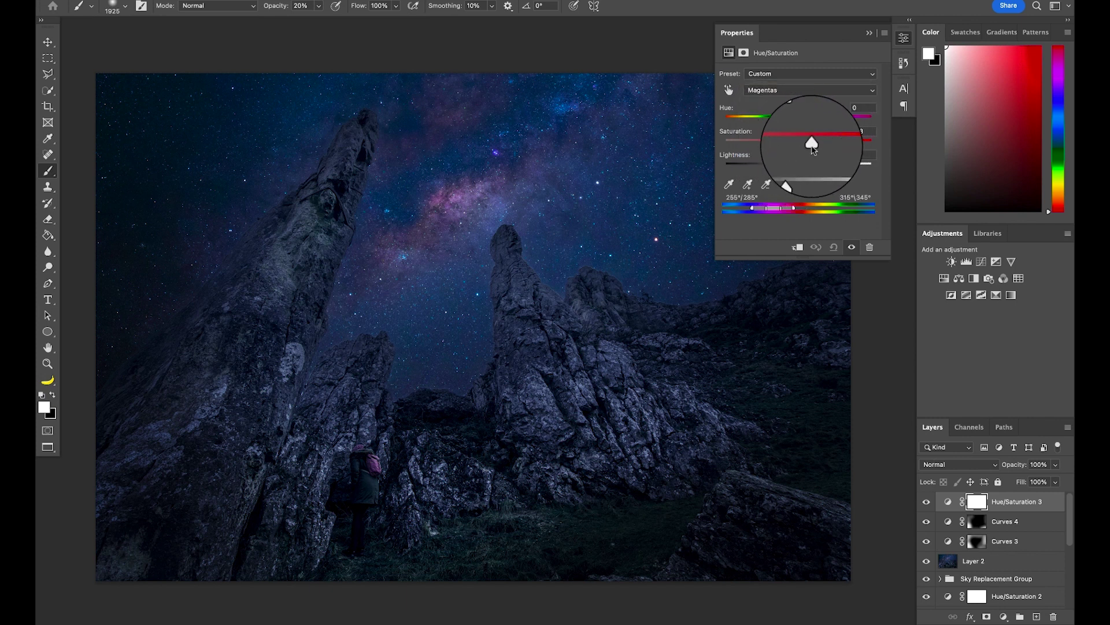
click(869, 33)
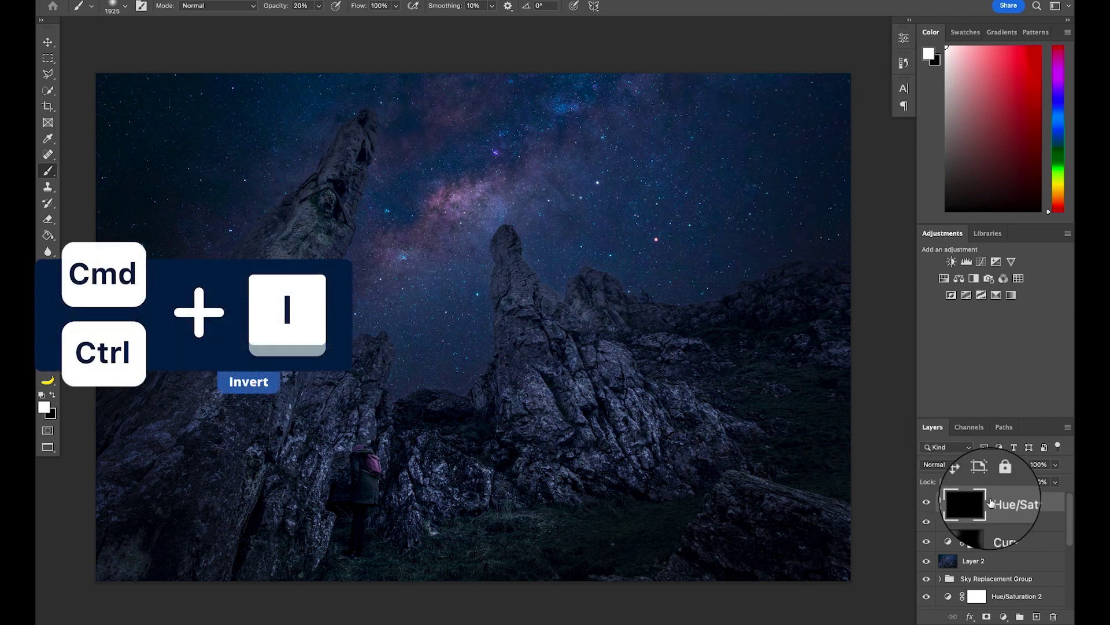
mouse_move(484, 189)
mouse_down()
mouse_move(389, 192)
mouse_move(470, 129)
mouse_up()
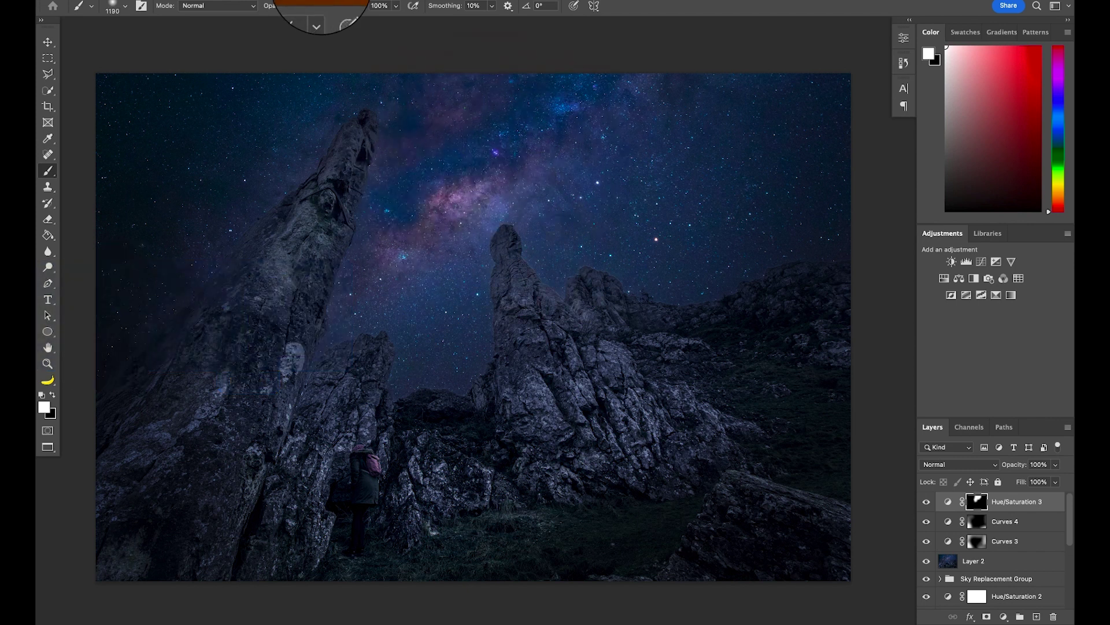
Stamp visible into Layer 3 and cool its Camera Raw Temperature from 2 to -7
key(super+alt+shift+e)
click(318, 3)
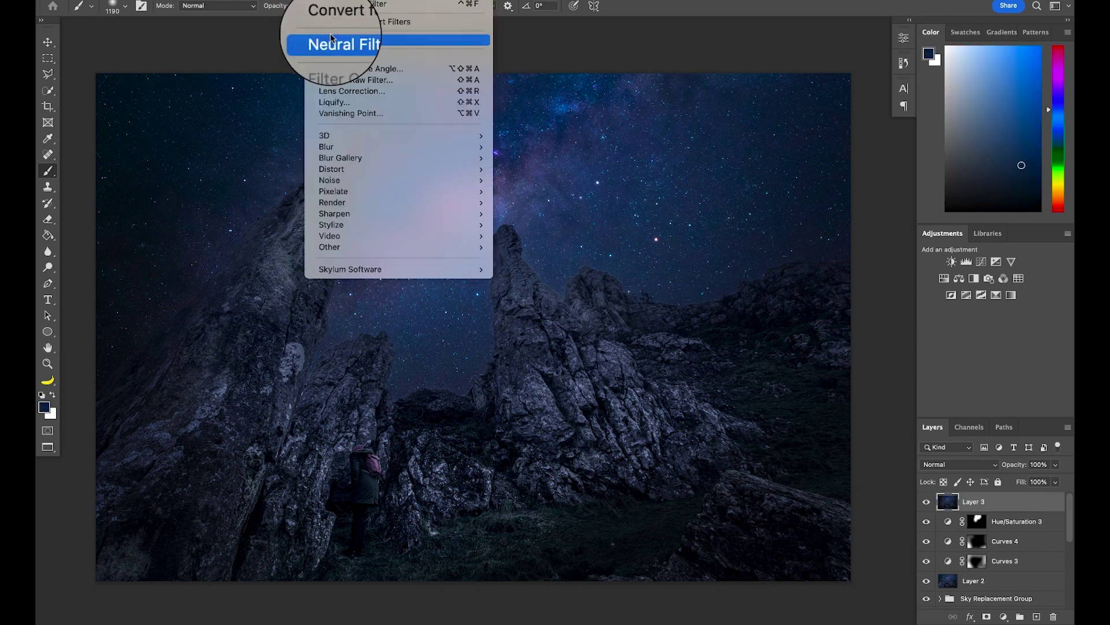
click(340, 81)
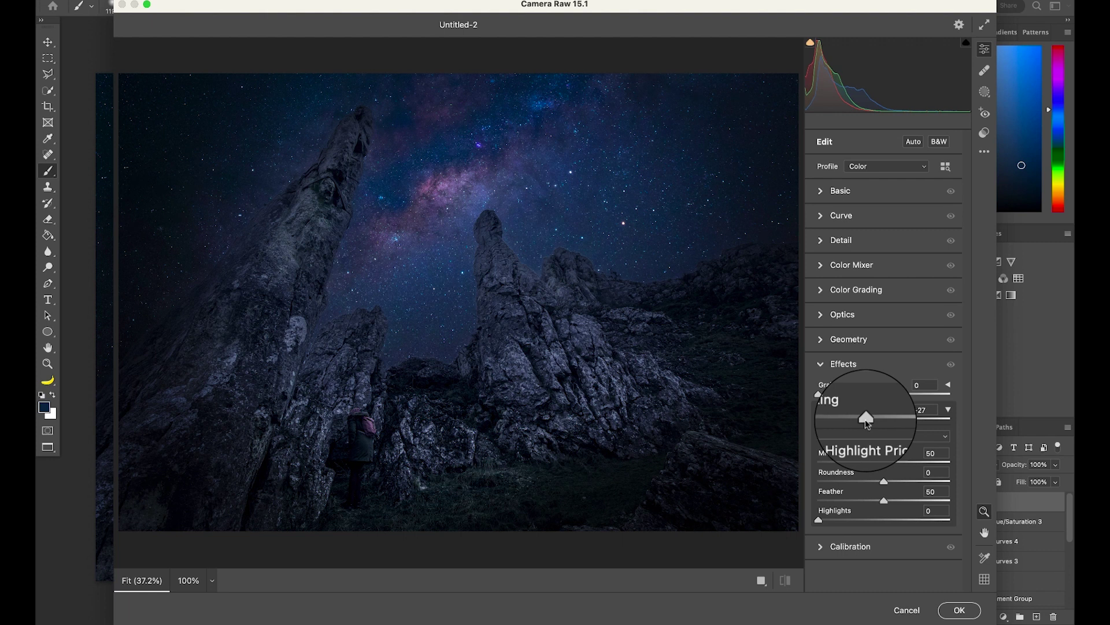
click(856, 190)
drag(881, 243, 879, 243)
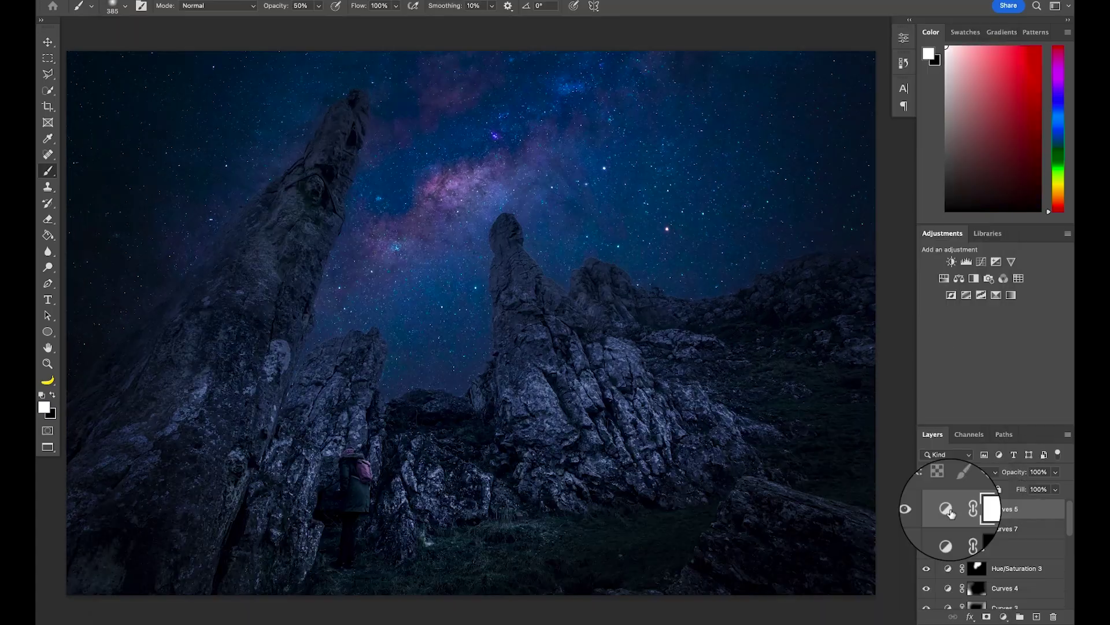
Raise the Curves 6 midpoint slightly to brighten the image
click(947, 509)
double_click(948, 509)
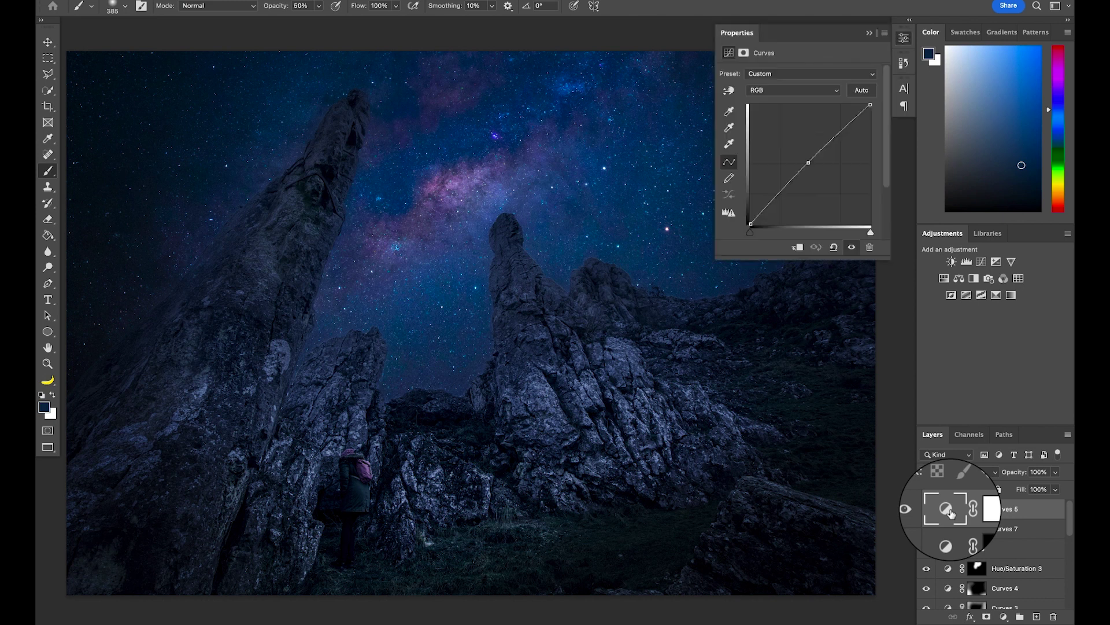
drag(808, 162, 807, 157)
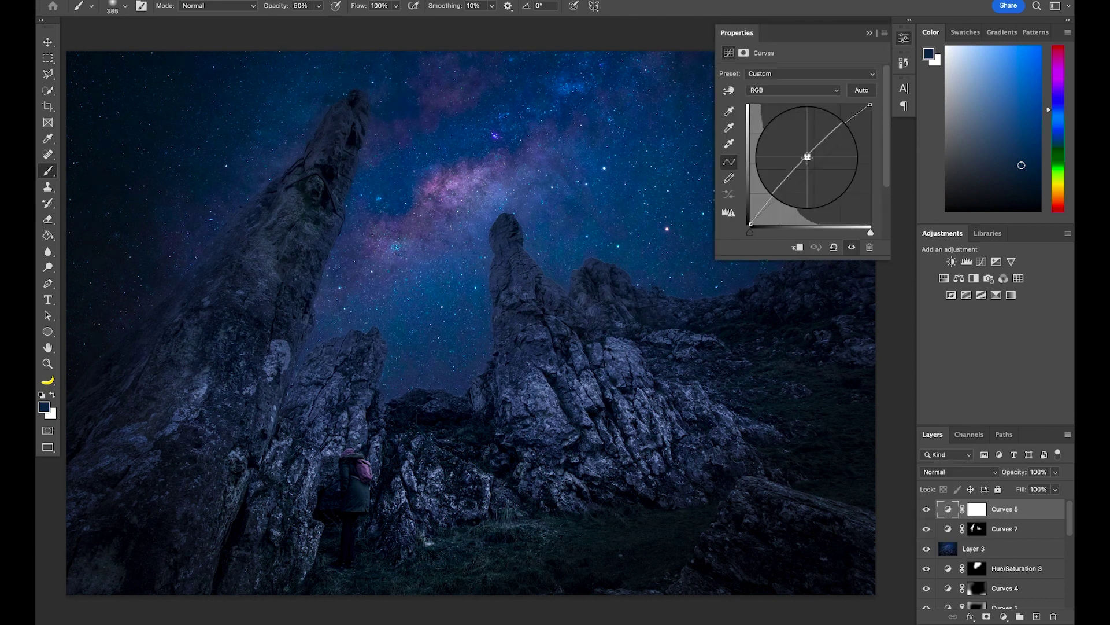
click(870, 34)
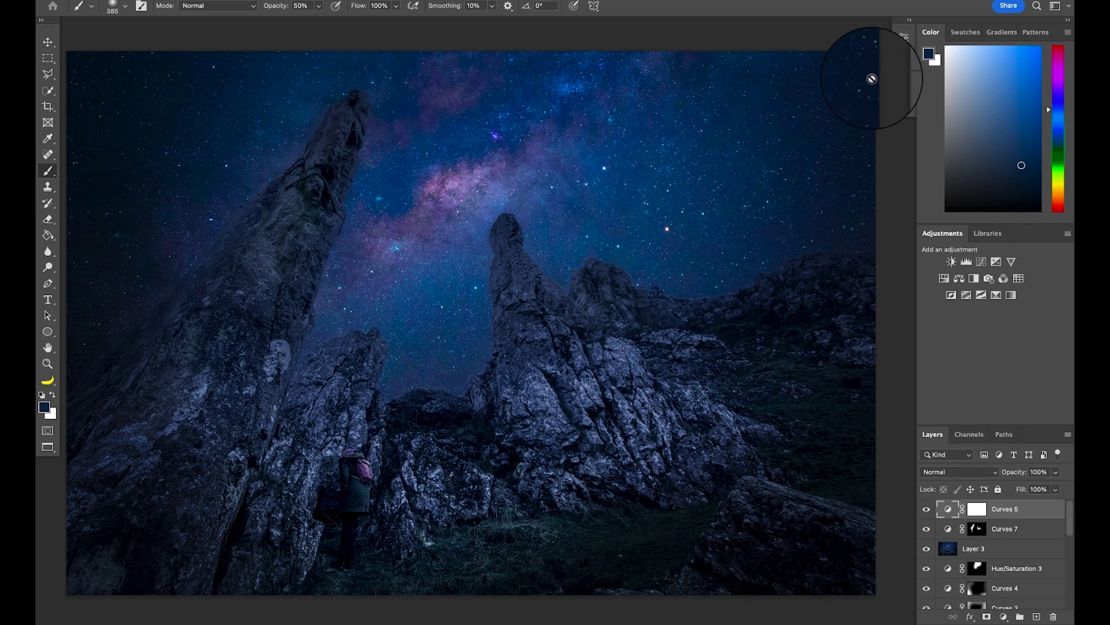
Invert the Curves 6 mask to black, set a 30% opacity 1601-pixel brush, and compare Curves 6 on and off
click(977, 508)
key(ctrl+i)
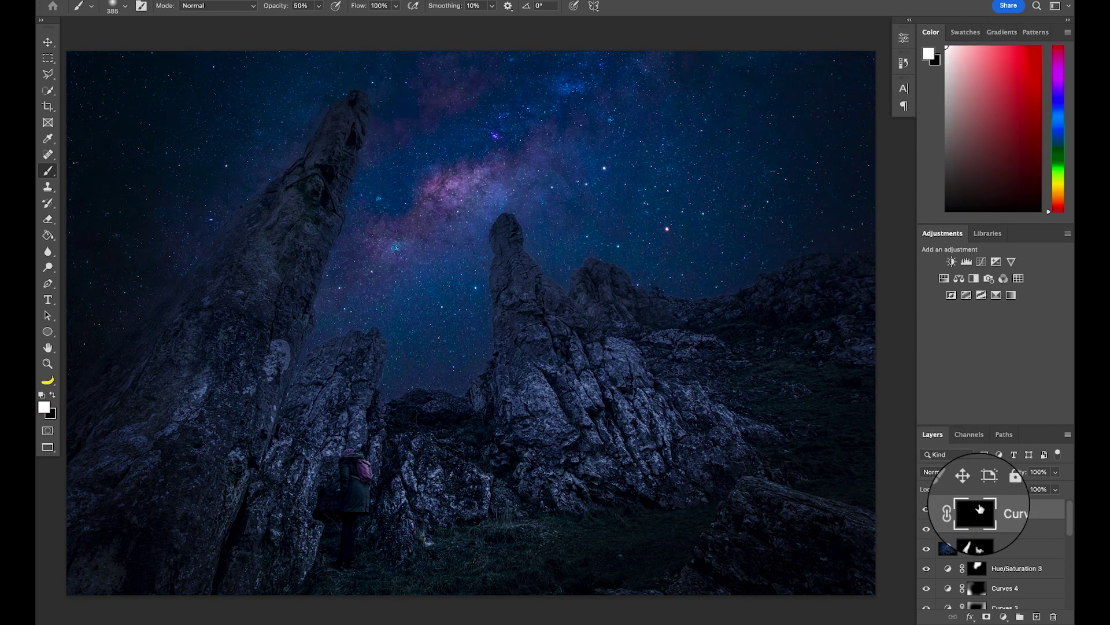
key(3)
drag(471, 484, 492, 463)
click(926, 510)
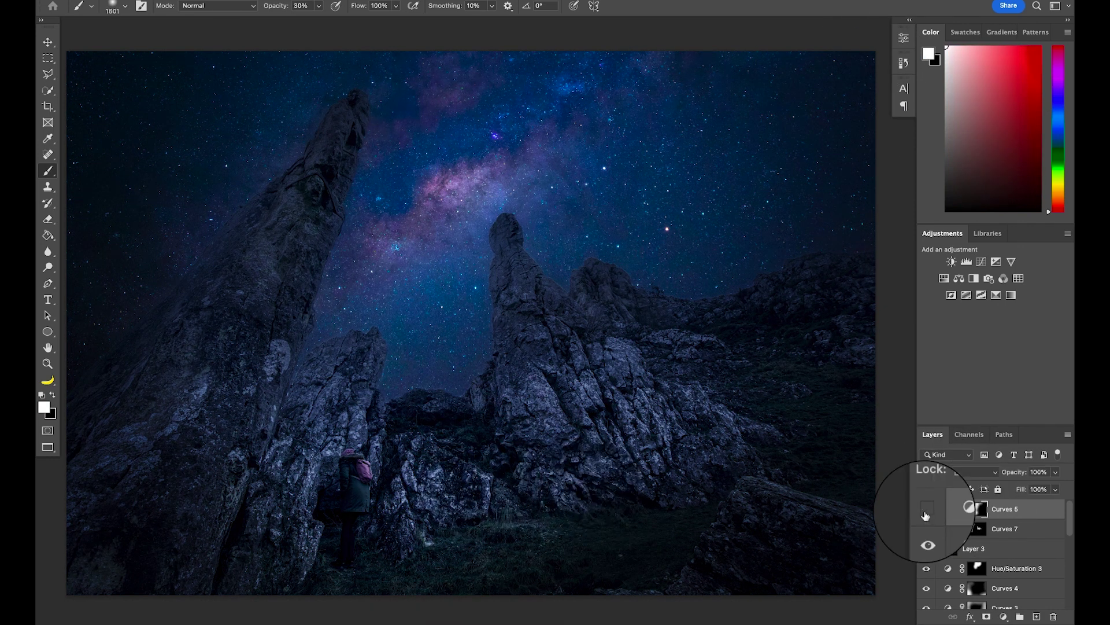
click(926, 510)
click(926, 510)
click(926, 510)
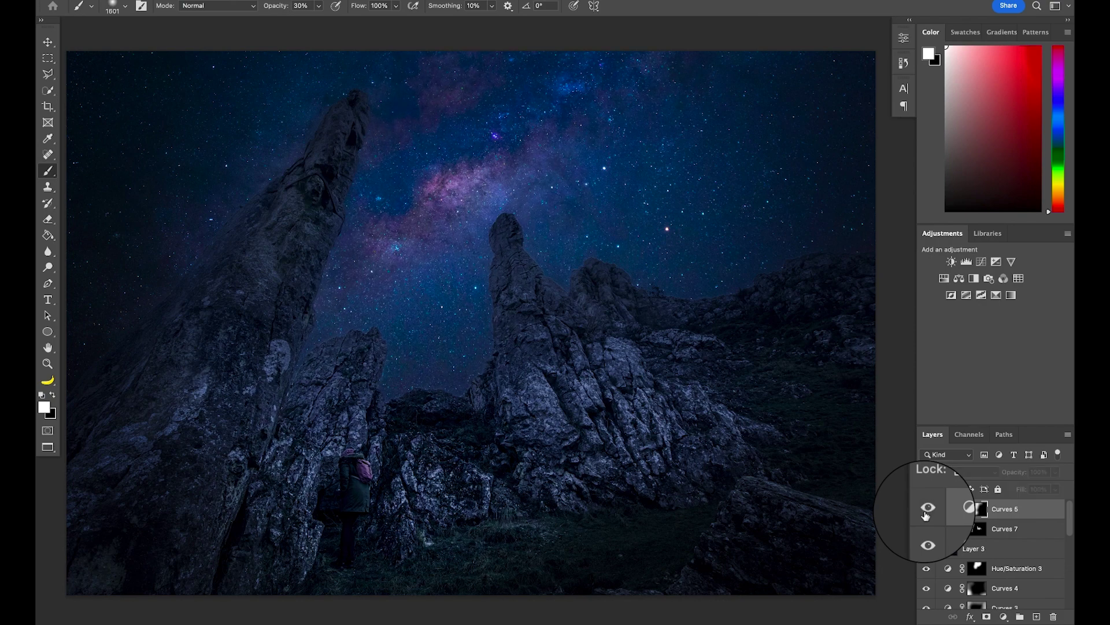